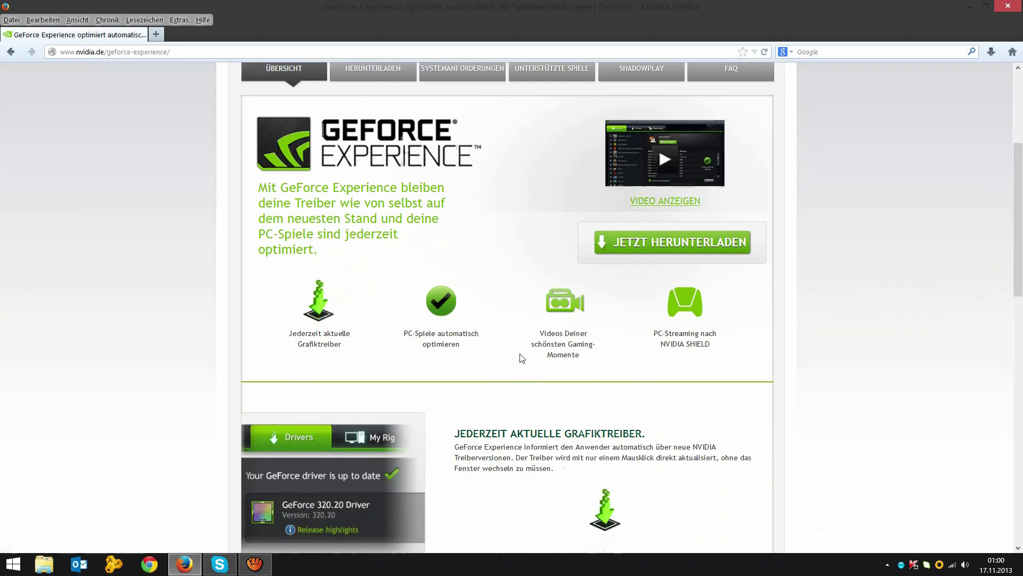
# Read through the GeForce Experience page's sections on graphics drivers, automatic game optimisation, gaming videos and SHIELD streaming.
pyautogui.scroll(3, 503, 330)
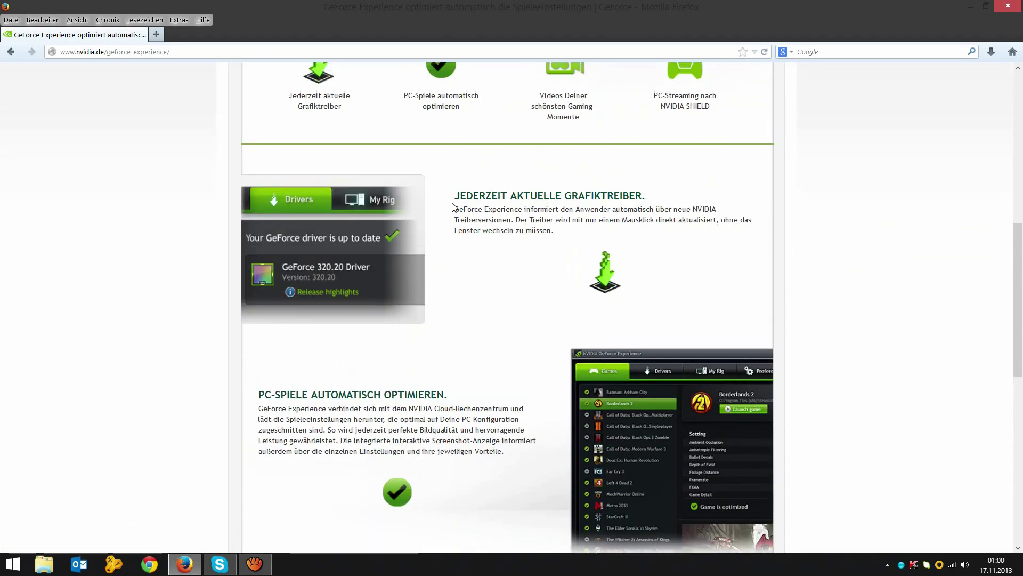
pyautogui.moveTo(454, 195); pyautogui.dragTo(676, 201)
pyautogui.click(676, 200)
pyautogui.scroll(-3, 676, 200)
pyautogui.moveTo(571, 446); pyautogui.dragTo(185, 208)
pyautogui.click(187, 212)
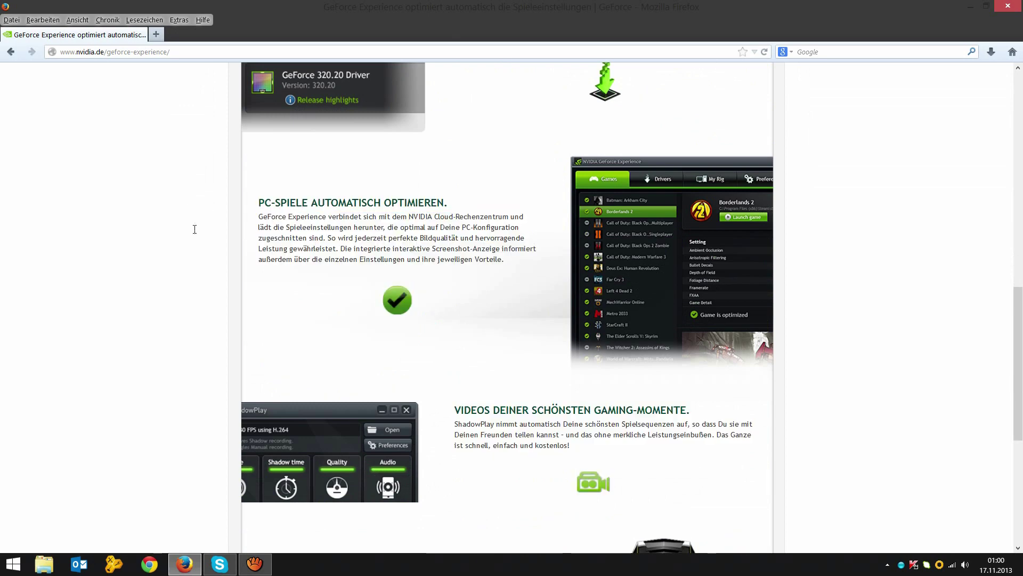
pyautogui.scroll(-3, 251, 210)
pyautogui.scroll(-3, 405, 194)
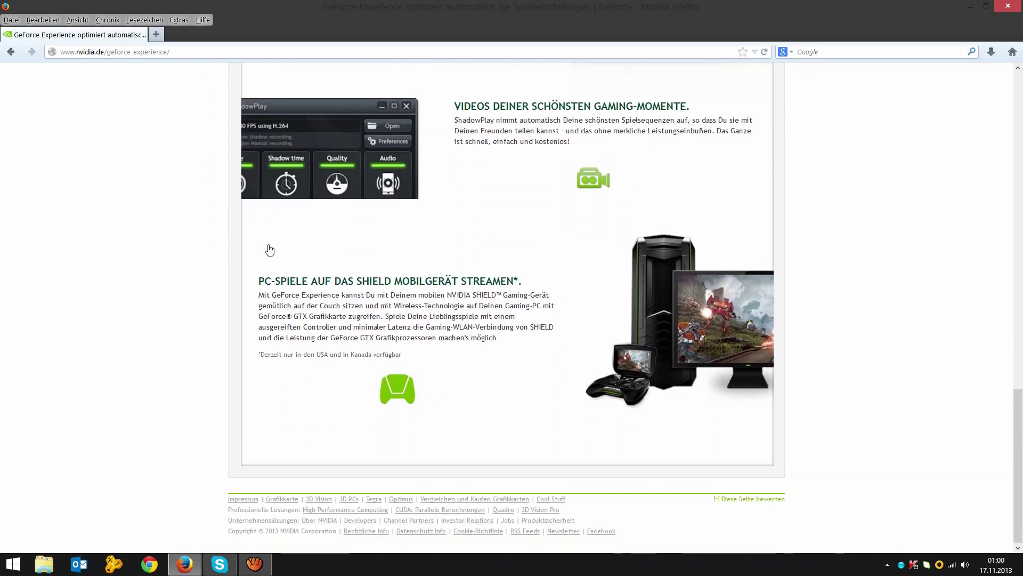
# Look at the NVIDIA SHIELD PC gaming page and return to the GeForce Experience page by closing it.
pyautogui.moveTo(265, 281); pyautogui.dragTo(278, 35)
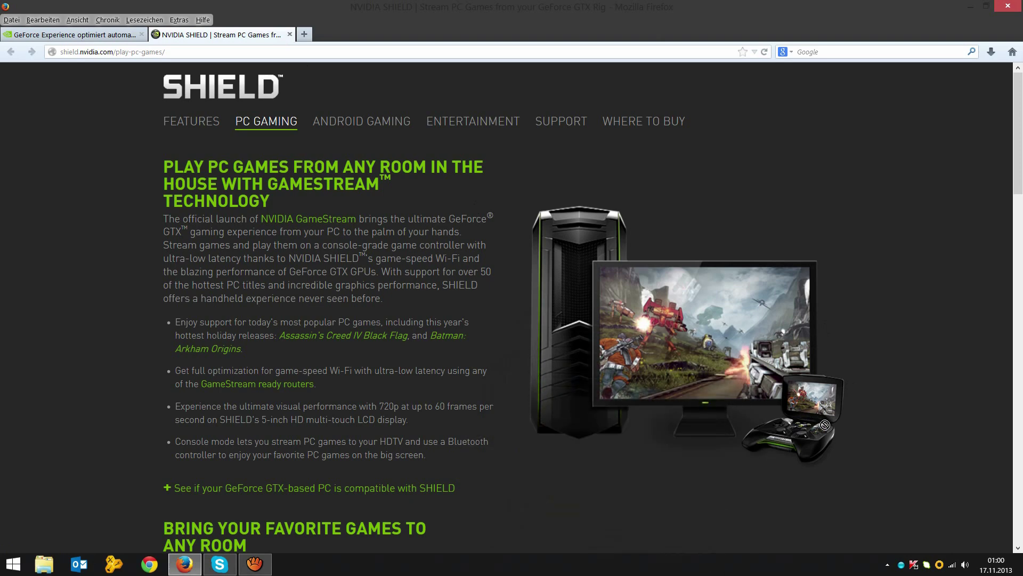
pyautogui.moveTo(877, 364); pyautogui.dragTo(823, 453)
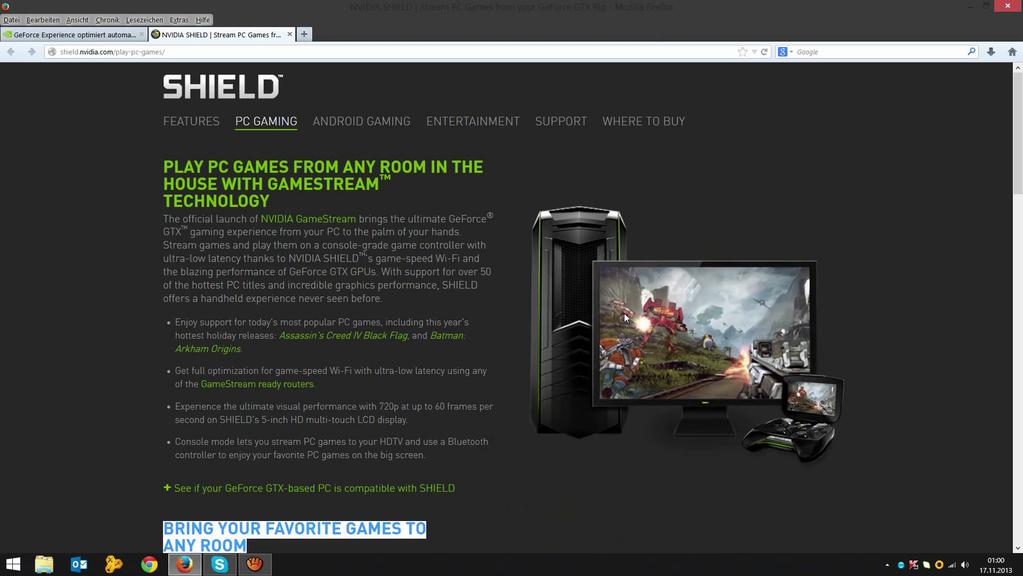
pyautogui.click(289, 35)
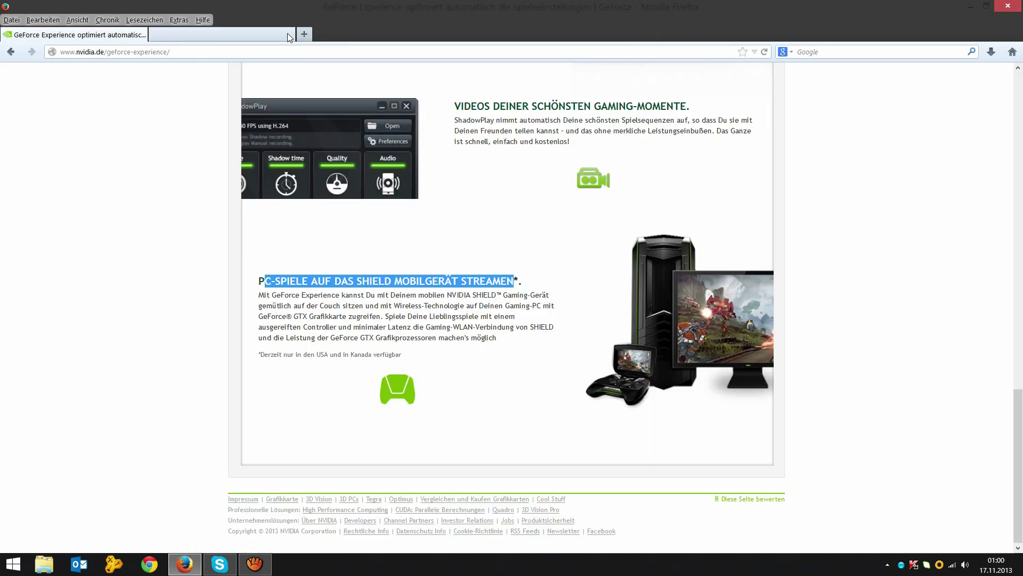
pyautogui.click(172, 356)
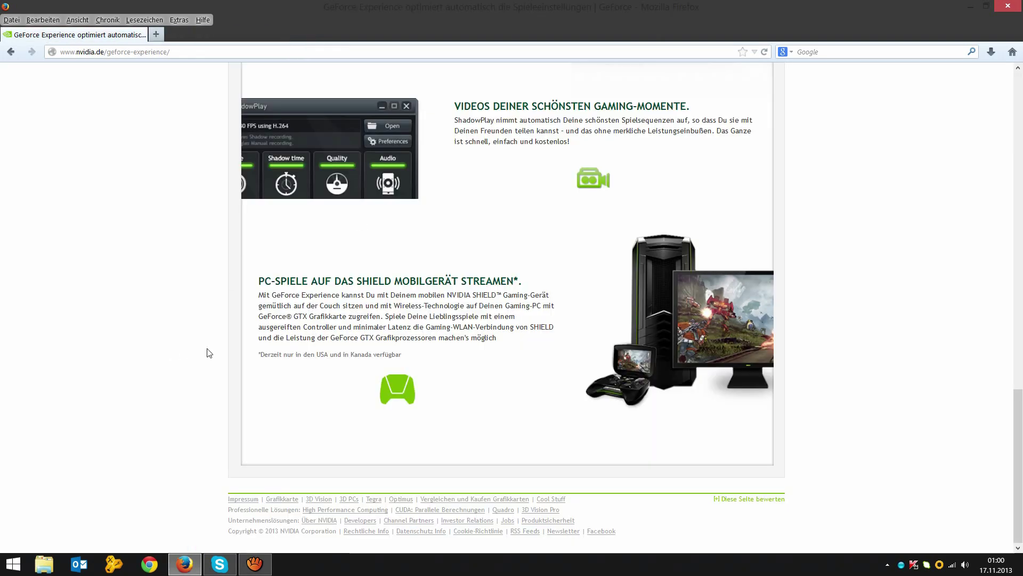
# Request the download of GeForce_Experience_v1.7.1.0.exe from the overview page and cancel saving it.
pyautogui.scroll(12, 357, 357)
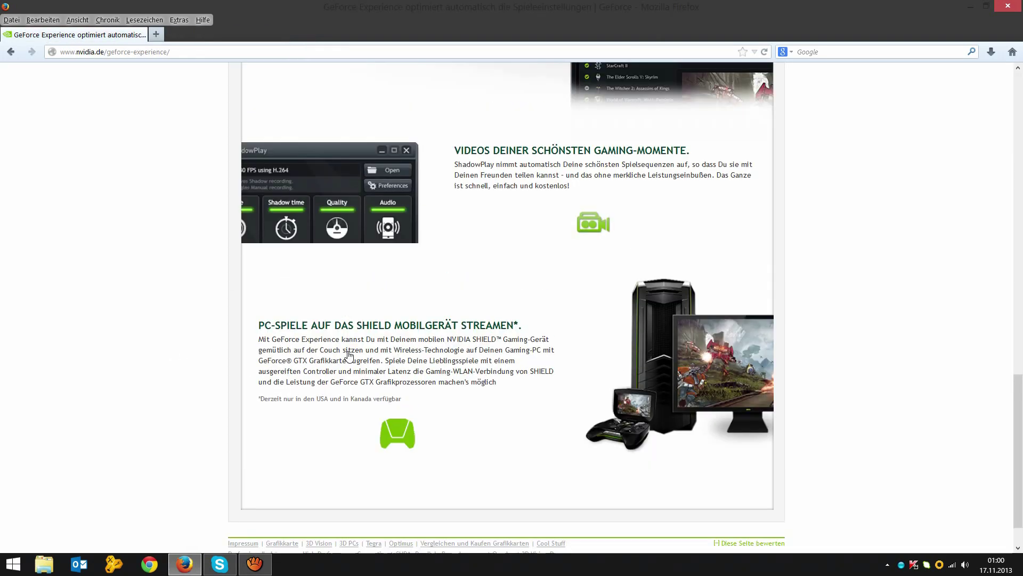
pyautogui.scroll(5, 350, 358)
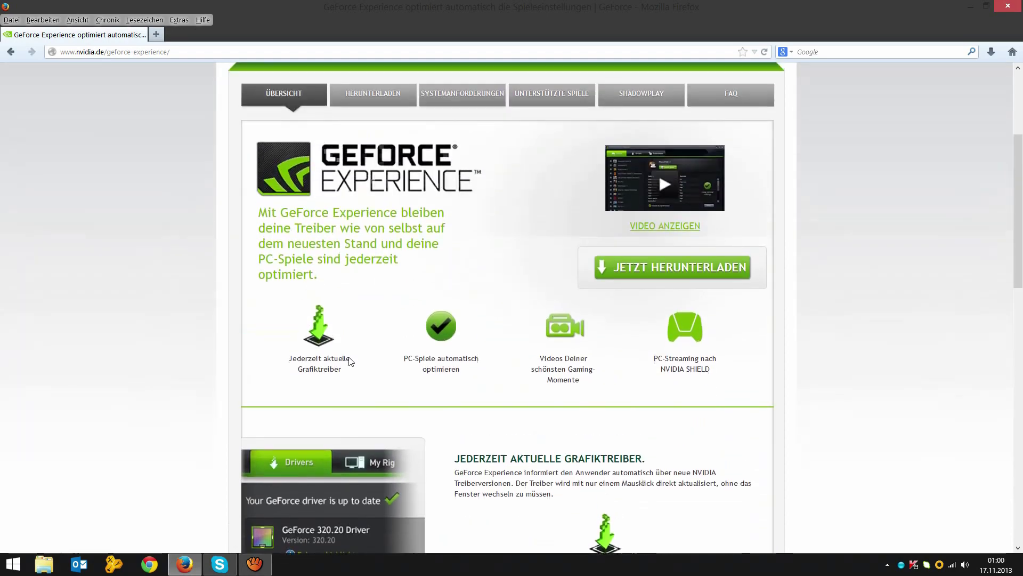
pyautogui.scroll(-3, 639, 359)
pyautogui.click(658, 288)
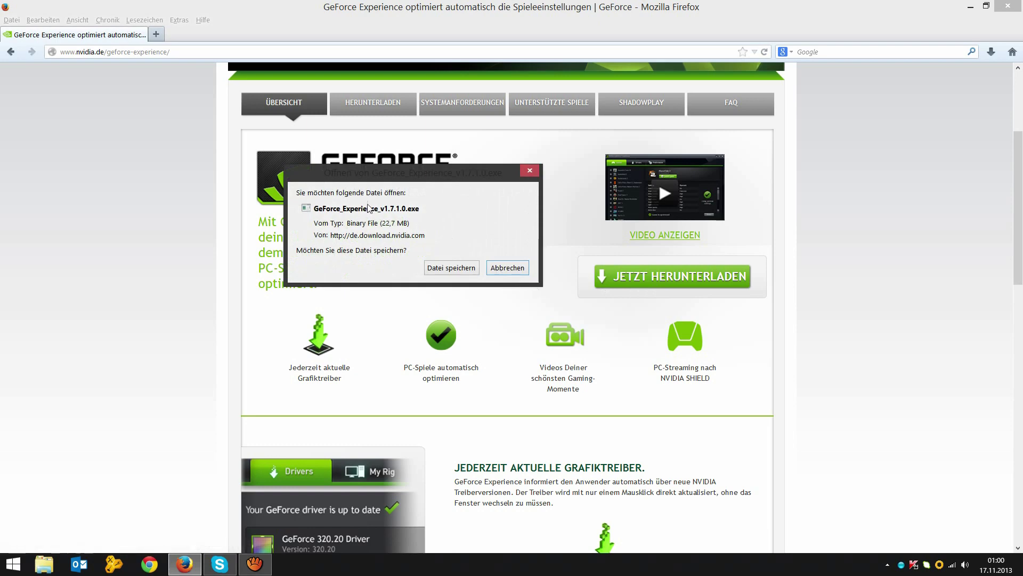
pyautogui.click(511, 271)
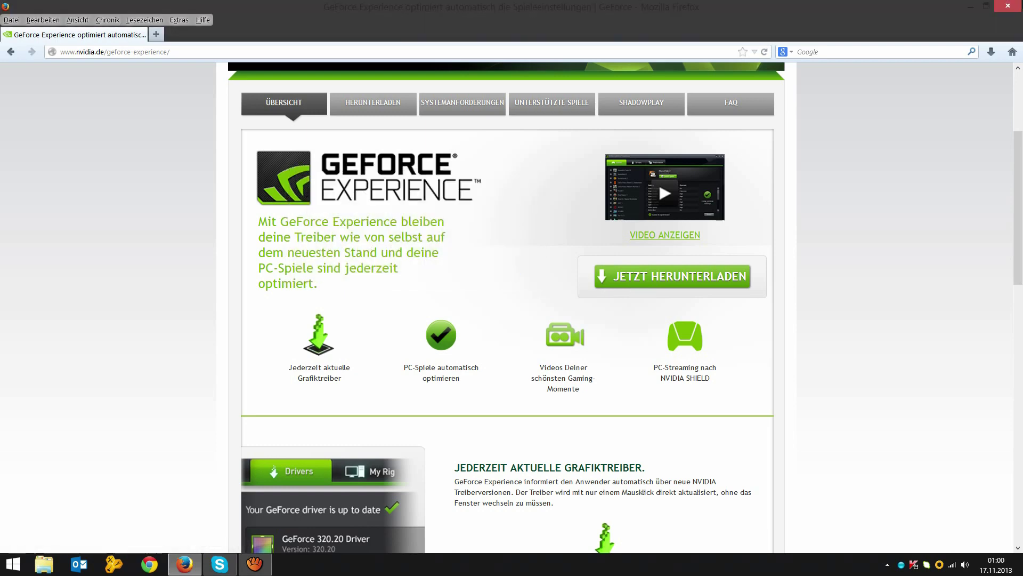
# Show the desktop and switch it to the next background image.
pyautogui.click(1021, 574)
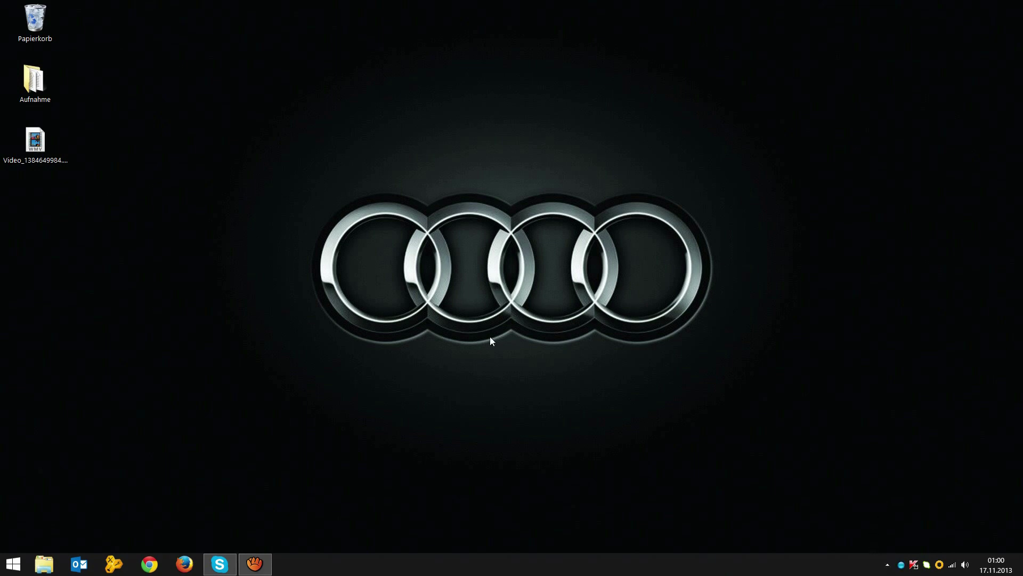
pyautogui.rightClick(501, 362)
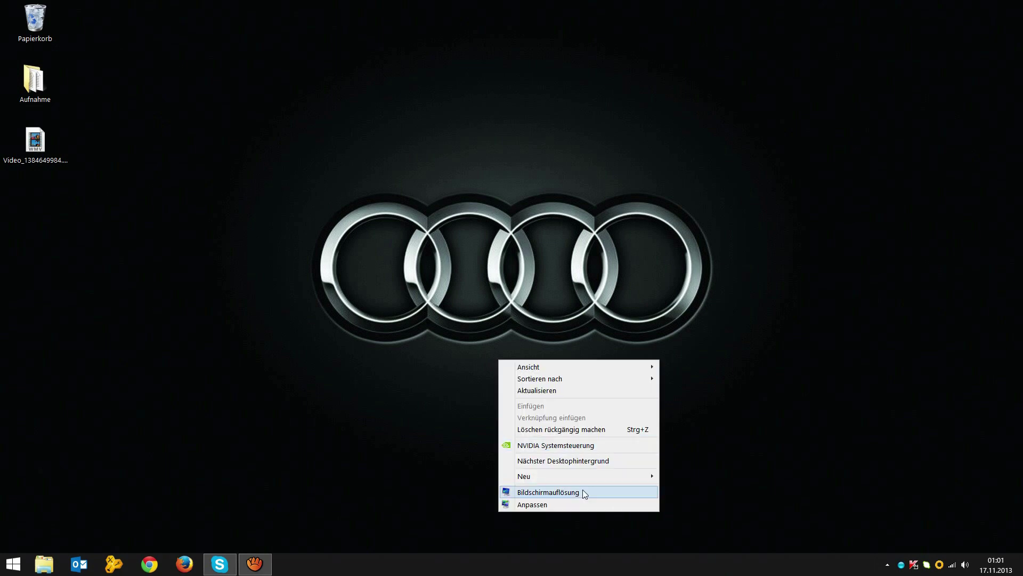
pyautogui.click(585, 461)
# Open NVIDIA GeForce Experience through the NVIDIA entry among the hidden notification-area icons.
pyautogui.click(888, 565)
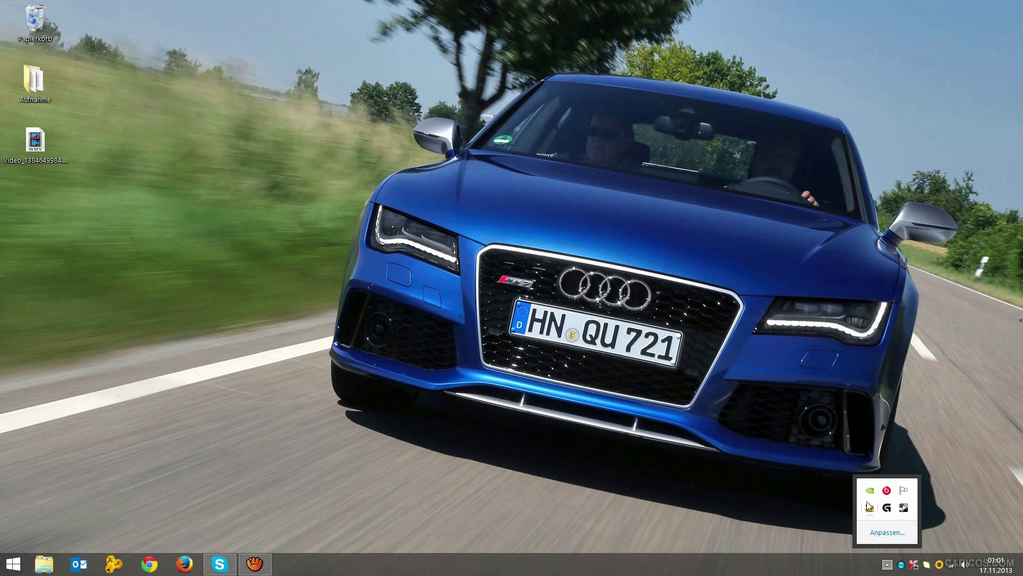
pyautogui.click(779, 519)
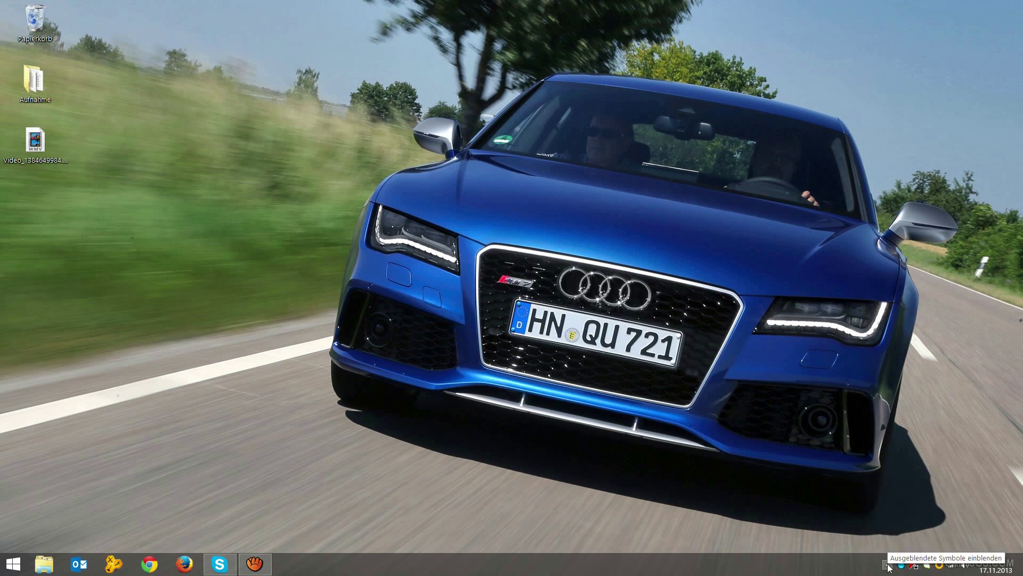
pyautogui.click(888, 565)
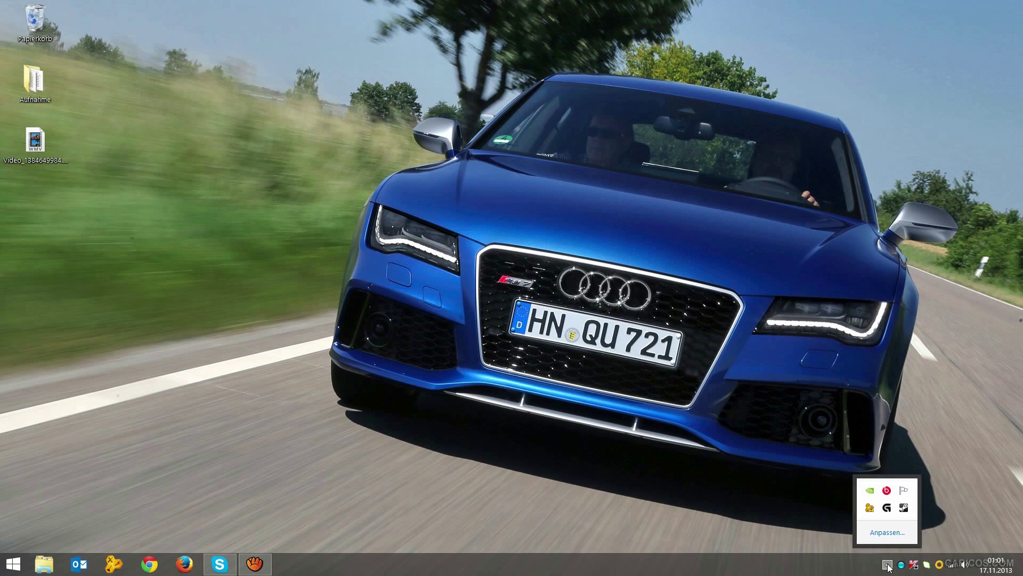
pyautogui.rightClick(870, 489)
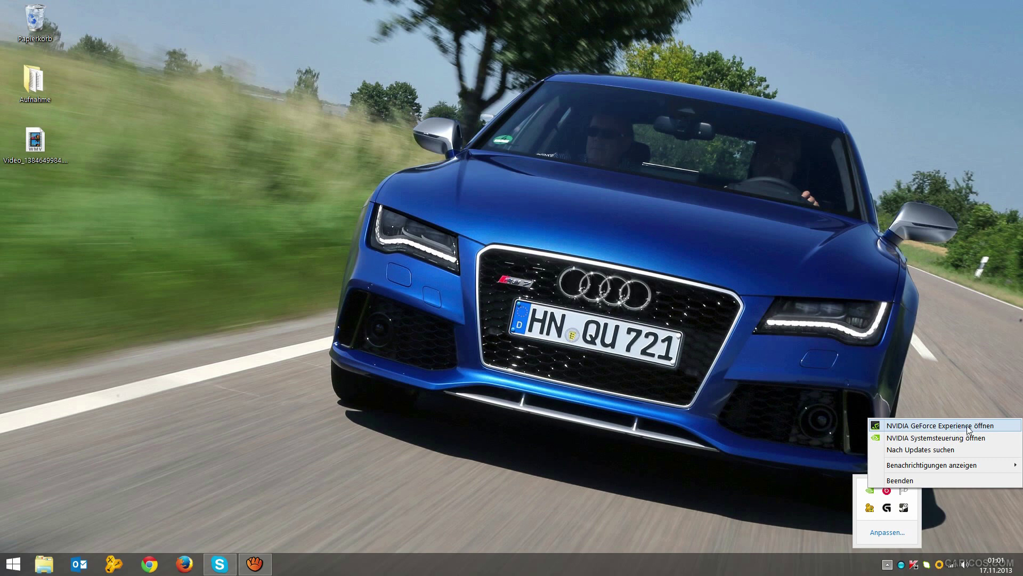
pyautogui.click(1004, 427)
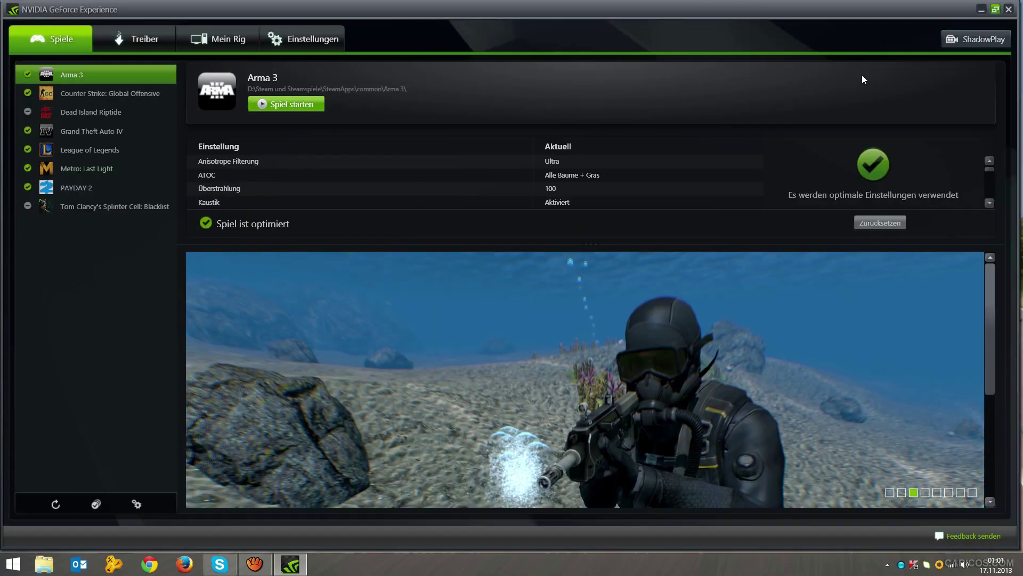
# Look through the optimisation settings of the detected games from Arma 3 down to PAYDAY 2.
pyautogui.click(862, 78)
pyautogui.scroll(-3, 396, 288)
pyautogui.scroll(3, 398, 295)
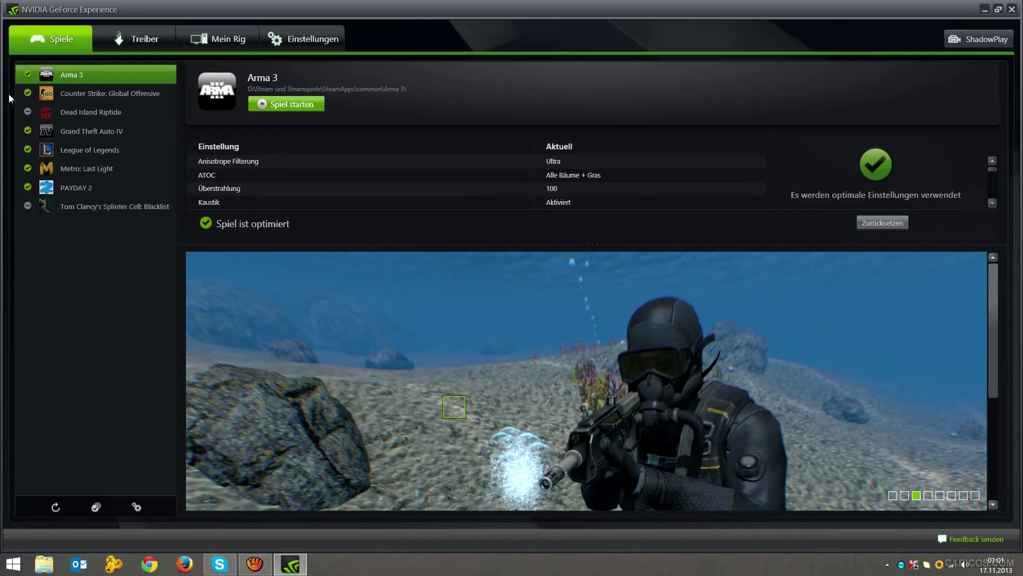
pyautogui.click(85, 88)
pyautogui.click(84, 104)
pyautogui.press('Down')
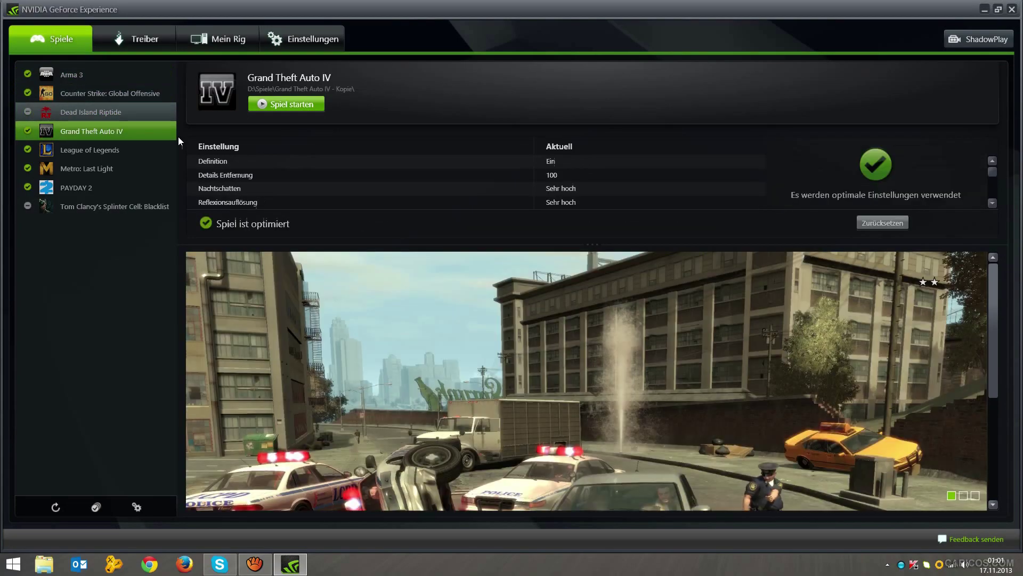
pyautogui.press('Down')
pyautogui.press('Down')
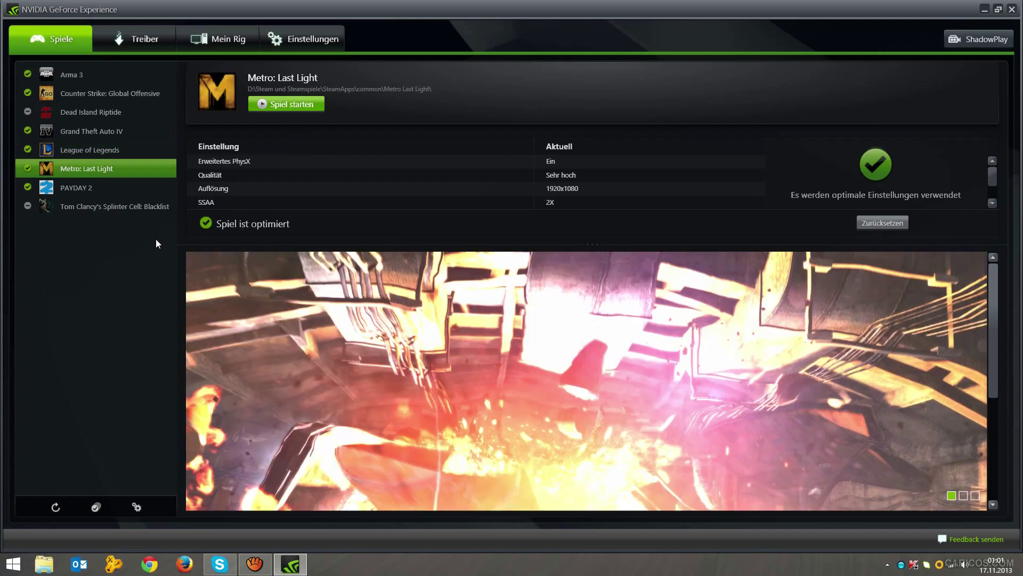
pyautogui.press('Down')
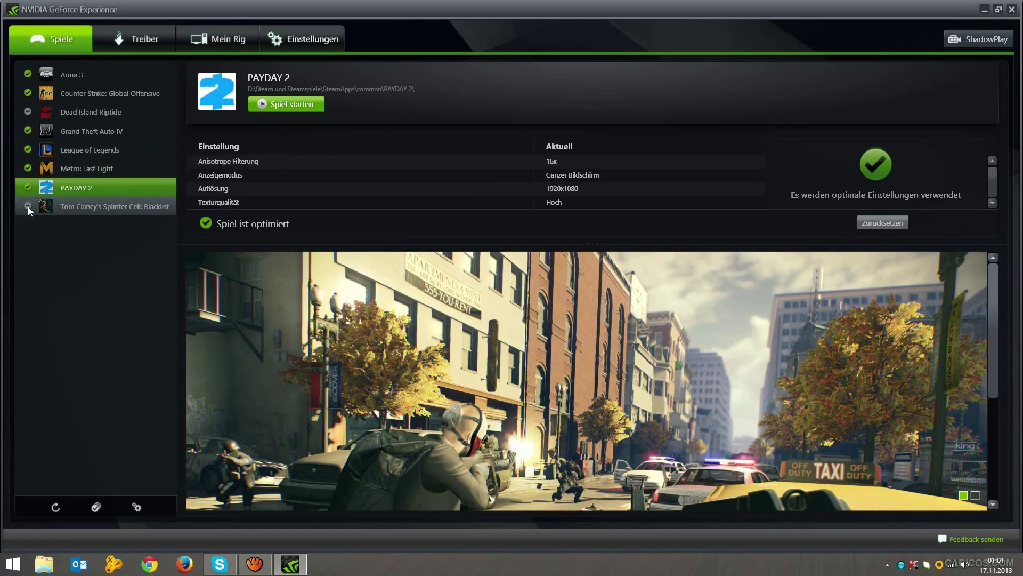
# Check the optimisation status and recommended settings of Tom Clancy's Splinter Cell: Blacklist and Dead Island Riptide.
pyautogui.moveTo(30, 206)
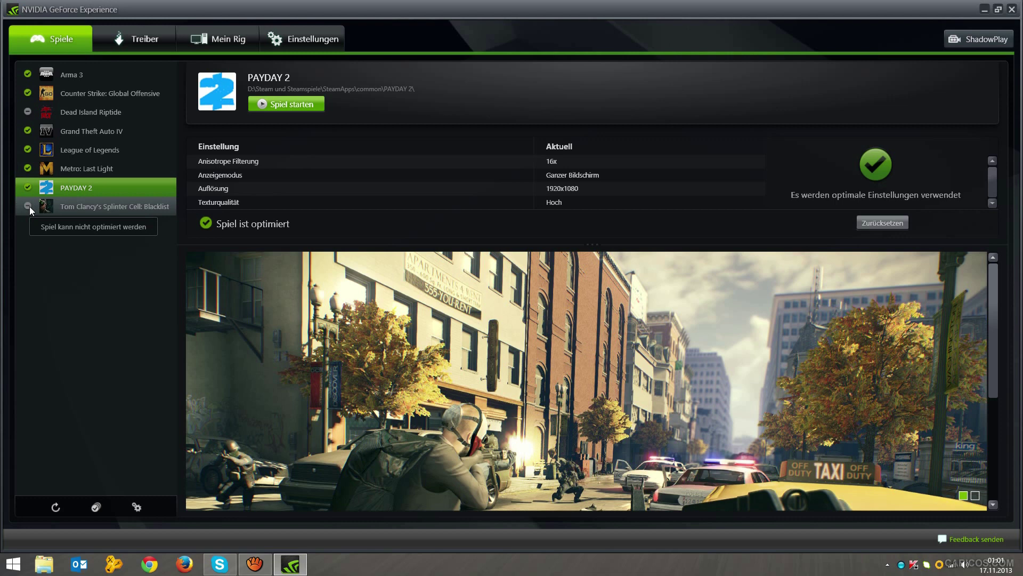
pyautogui.moveTo(29, 186)
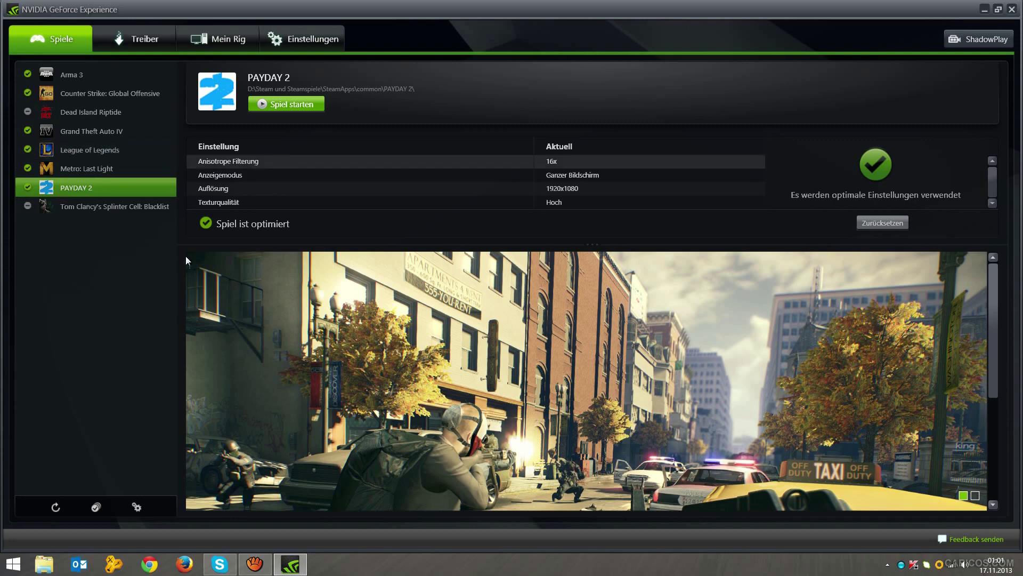
pyautogui.click(48, 207)
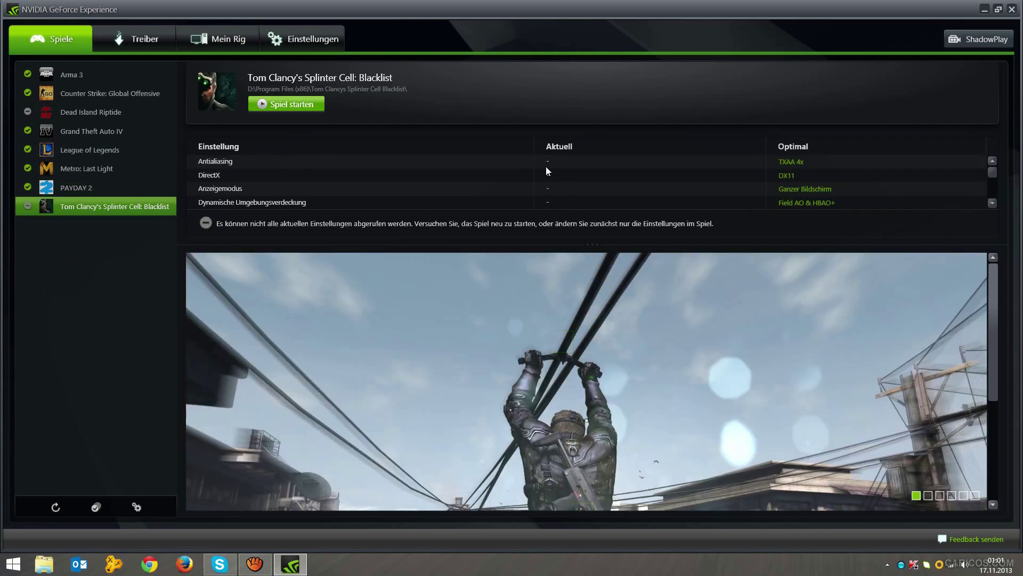
pyautogui.click(85, 110)
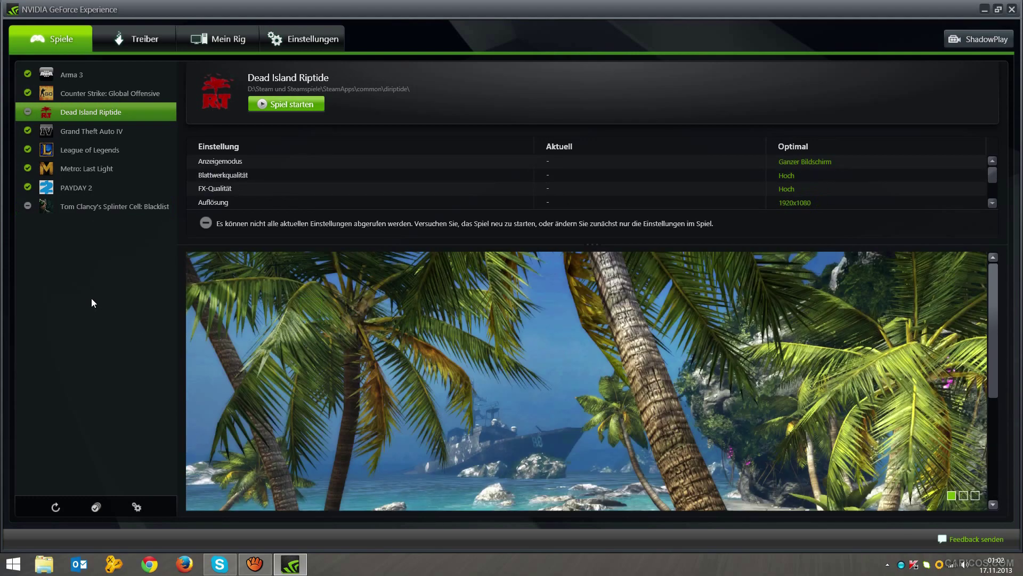
# Go up to Arma 3, move down to League of Legends and refresh the game list.
pyautogui.press('Up')
pyautogui.press('Up')
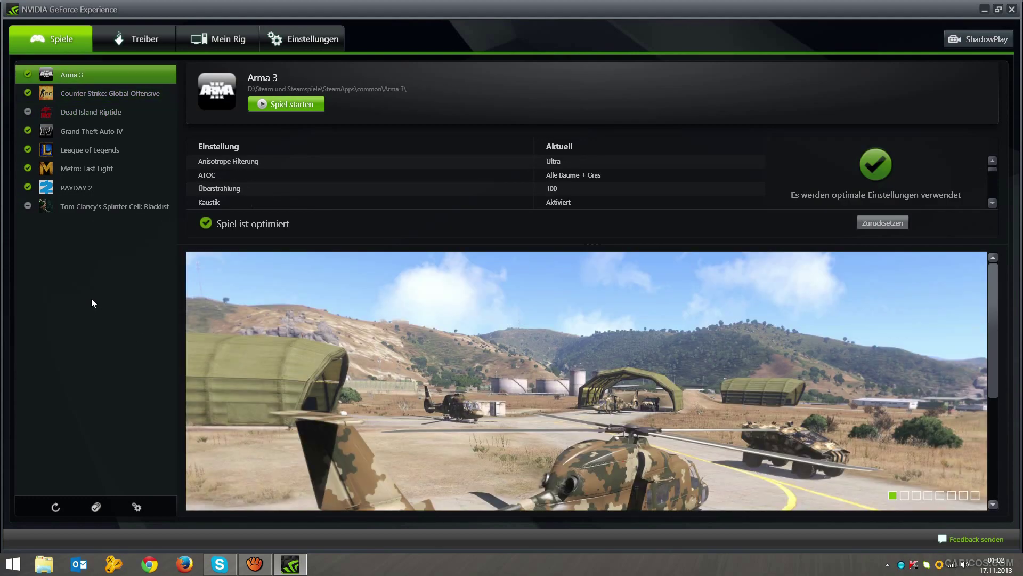
pyautogui.press('Down')
pyautogui.press('Down')
pyautogui.press('Down')
pyautogui.press('Down')
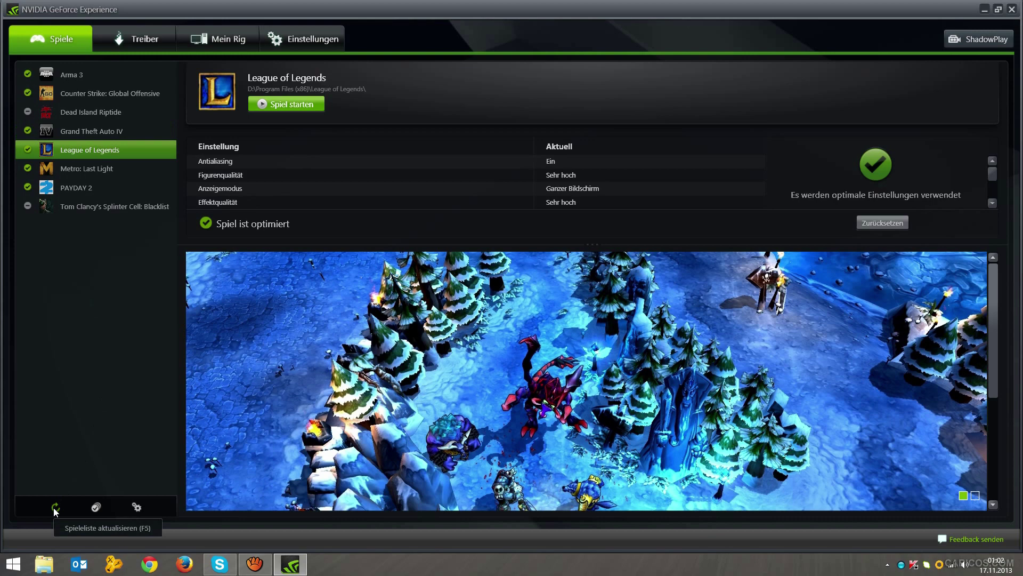
pyautogui.click(55, 507)
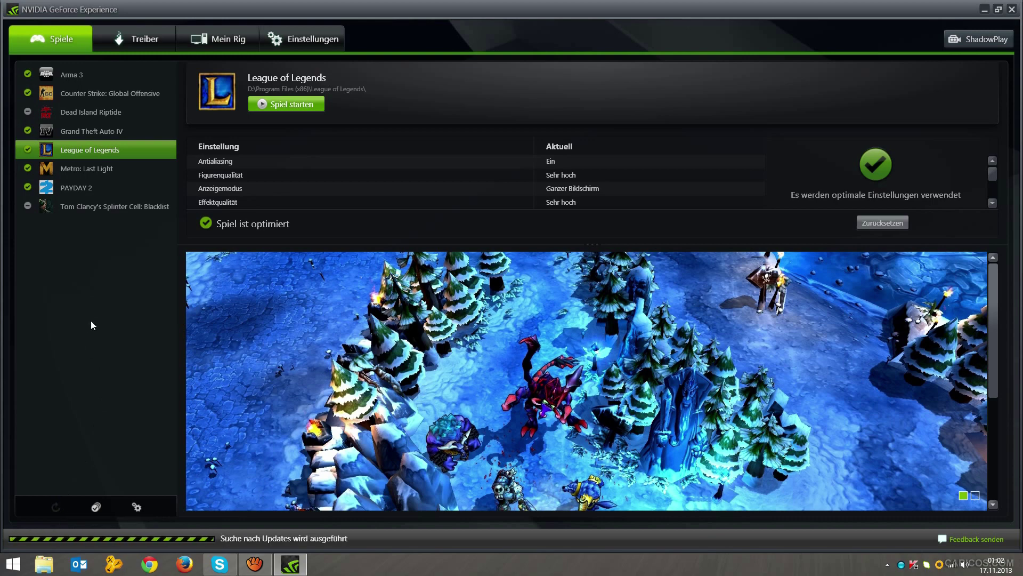
# Review the general, games, streaming, updates and ShadowPlay settings, and return to the games overview.
pyautogui.click(311, 40)
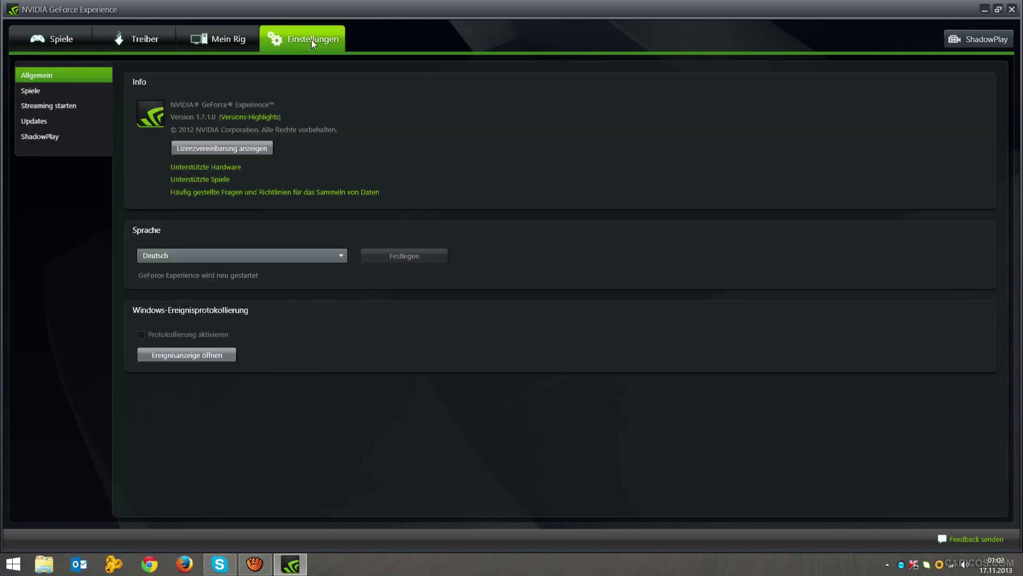
pyautogui.click(40, 91)
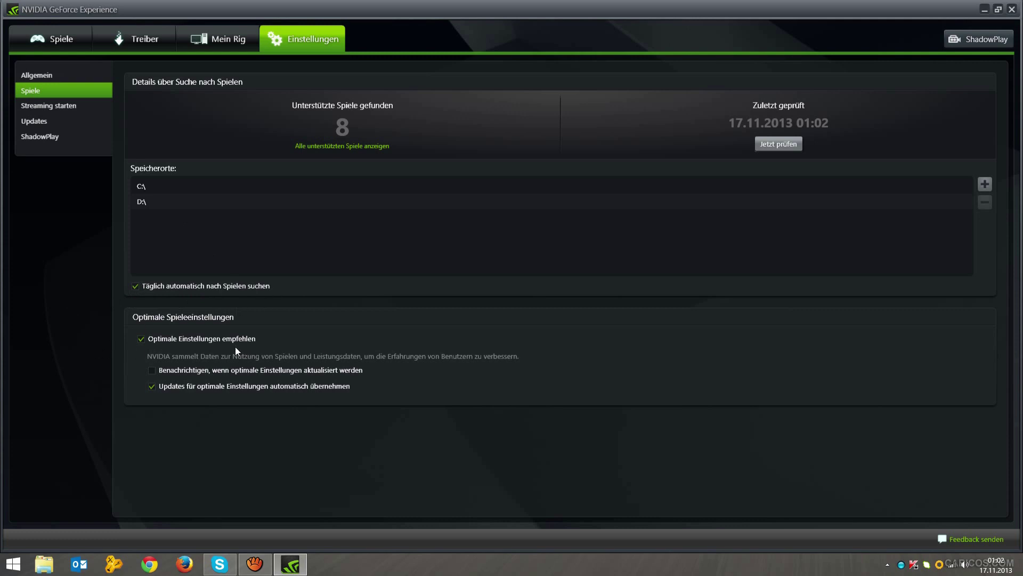
pyautogui.click(74, 104)
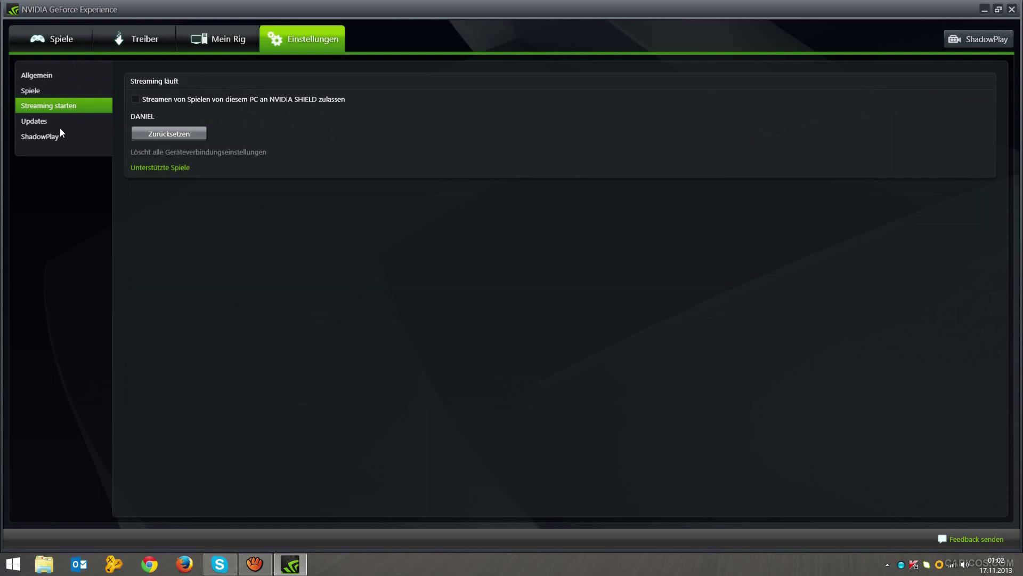
pyautogui.click(54, 125)
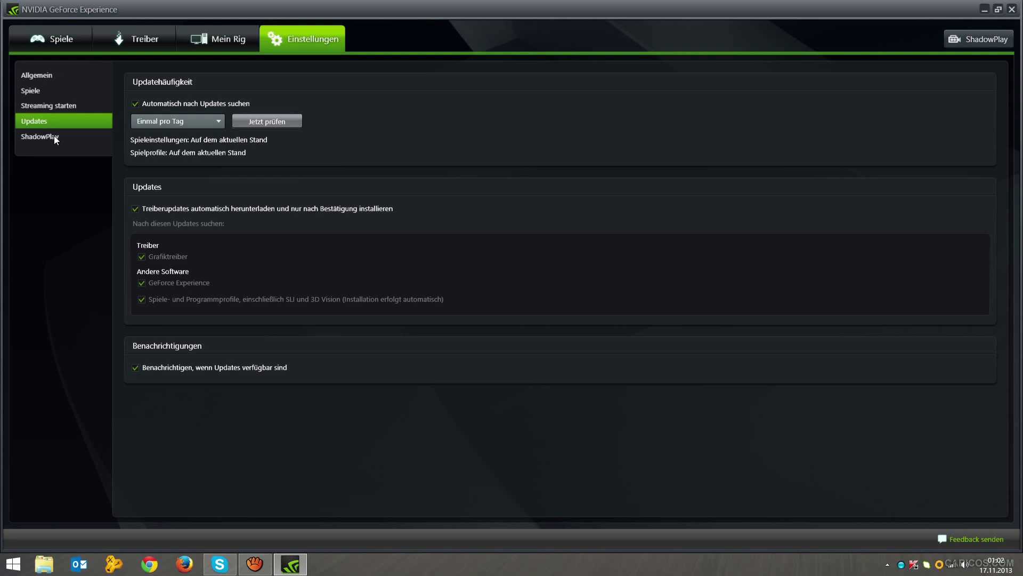
pyautogui.click(55, 137)
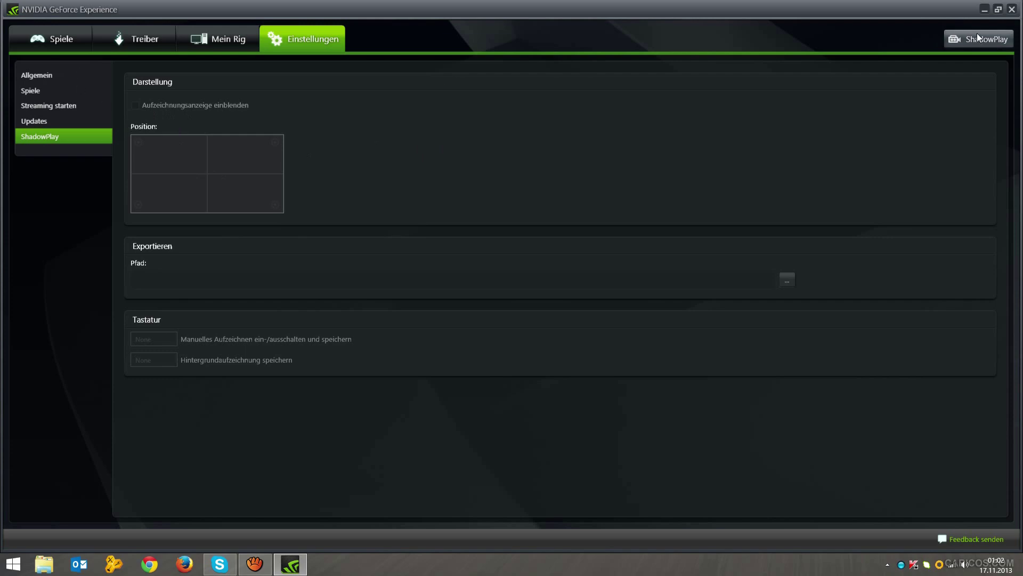
pyautogui.click(54, 42)
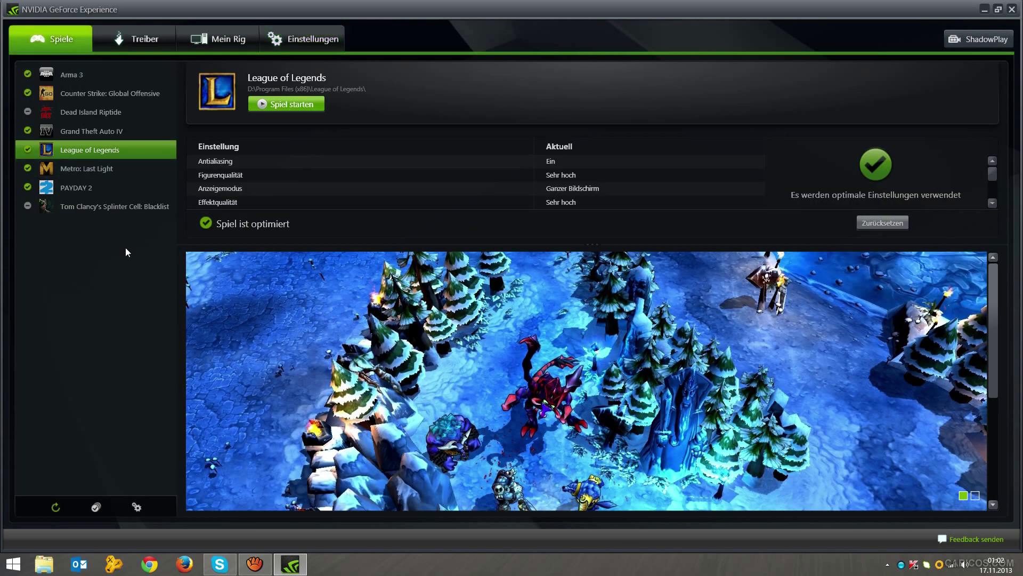
# Move back up the game list from League of Legends through Grand Theft Auto IV to Arma 3.
pyautogui.press('Up')
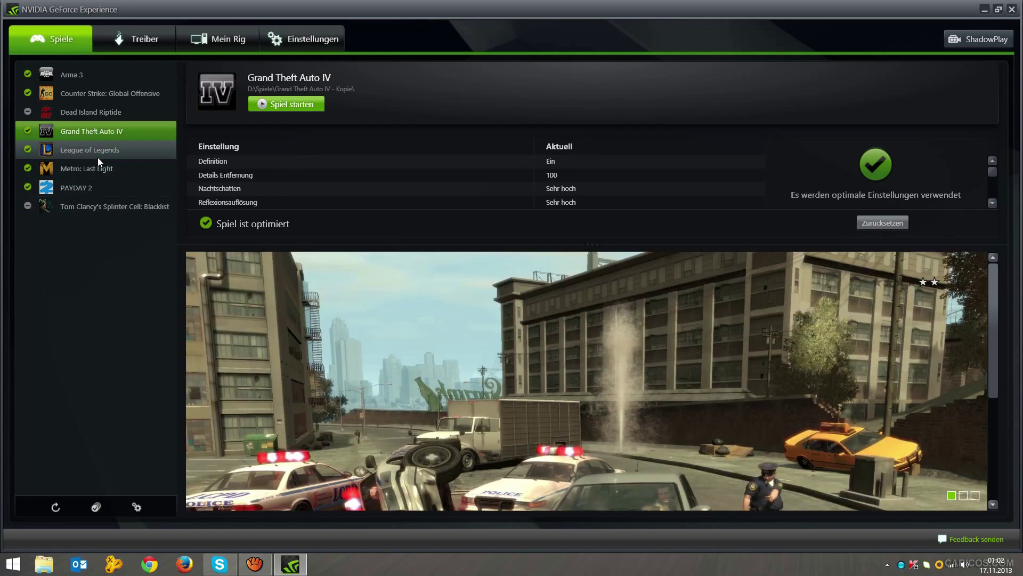
pyautogui.press('Up')
pyautogui.press('Up')
pyautogui.press('Up')
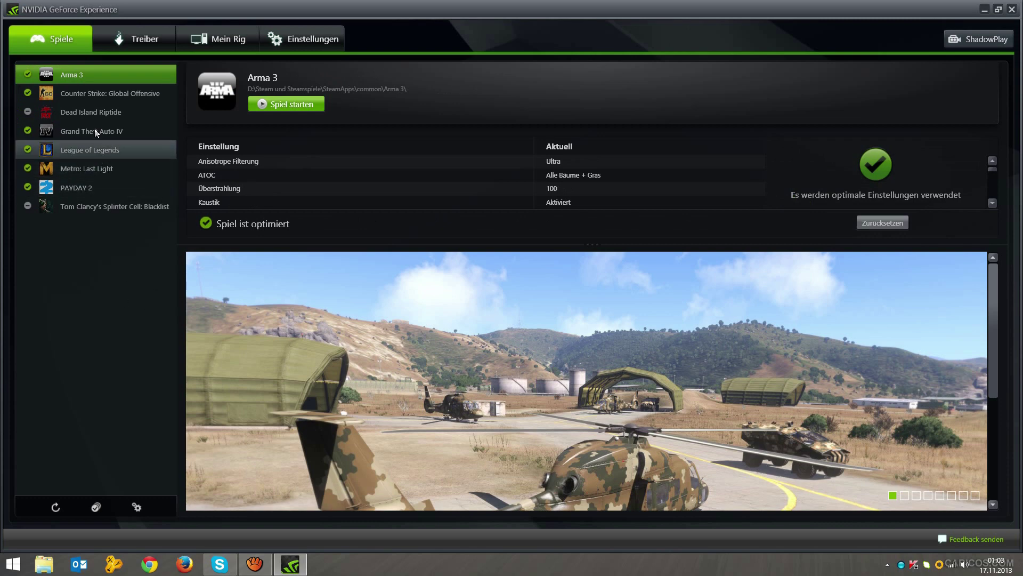
pyautogui.click(97, 507)
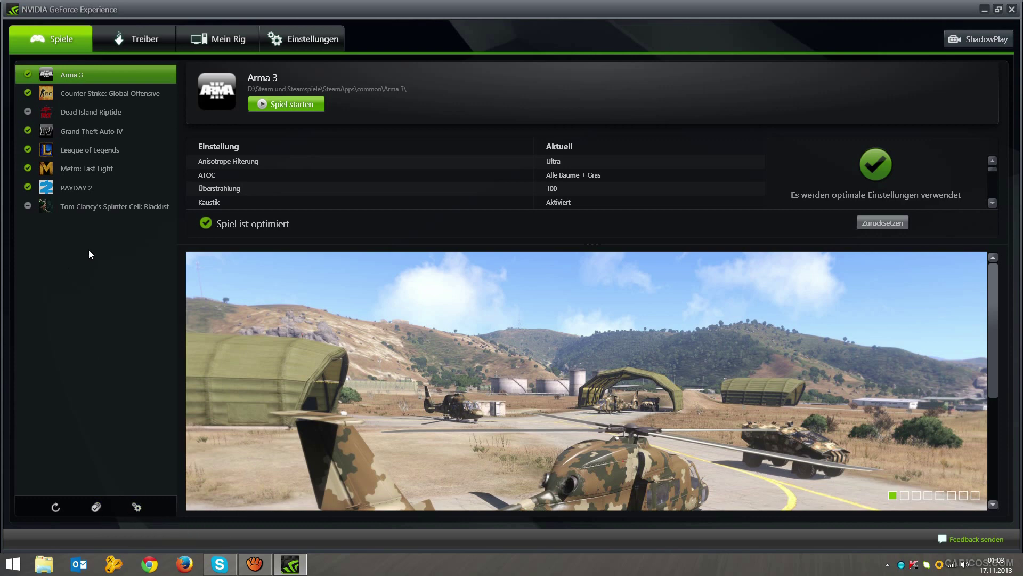
# Open the installed driver's version highlights and examine the performance gains listed for the GeForce GTX 690/770/780/TITAN.
pyautogui.click(141, 39)
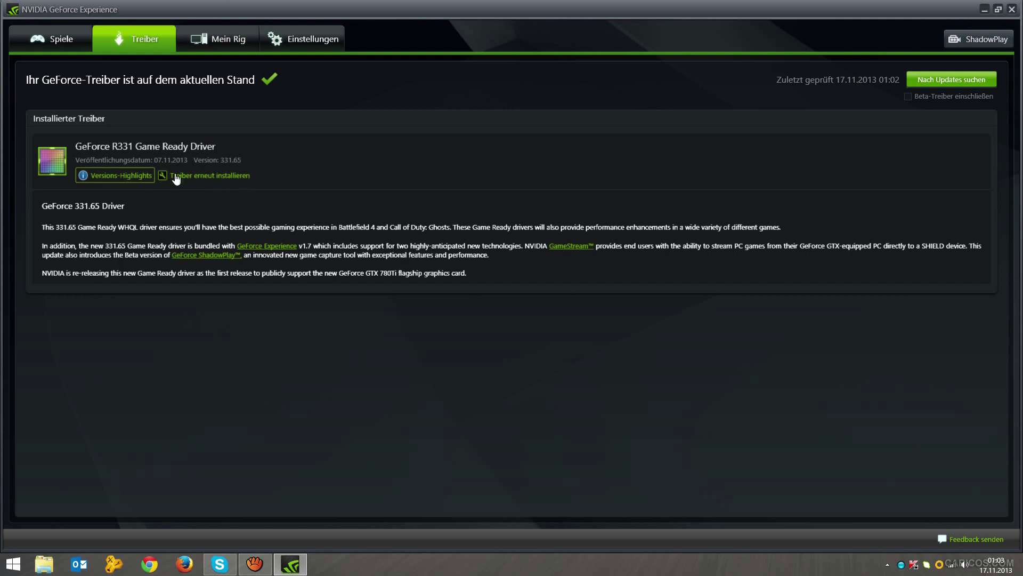
pyautogui.click(113, 177)
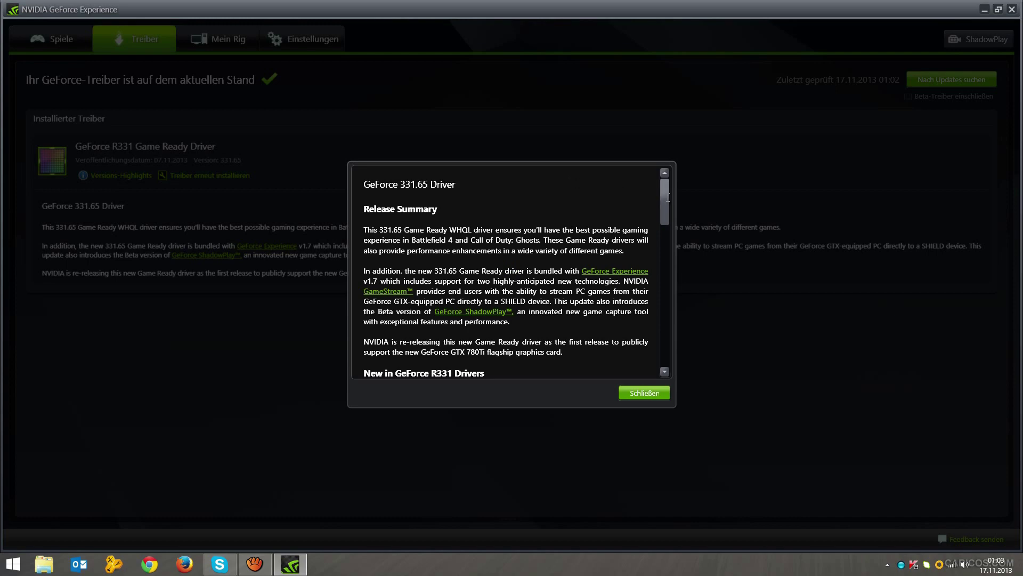
pyautogui.moveTo(667, 200); pyautogui.dragTo(670, 233)
pyautogui.moveTo(671, 245)
pyautogui.mouseDown()
pyautogui.moveTo(663, 229)
pyautogui.moveTo(663, 253)
pyautogui.mouseUp()
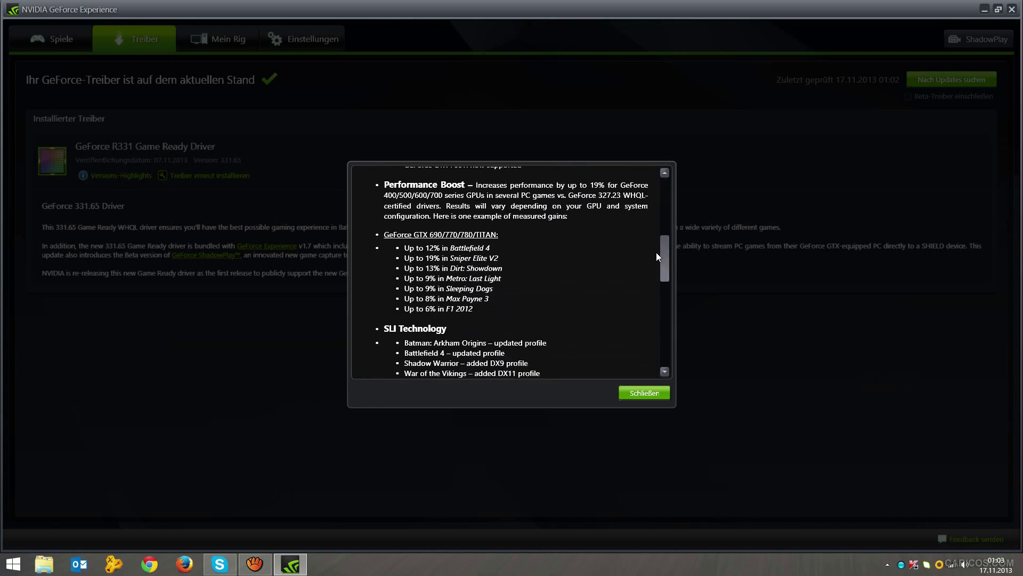
pyautogui.moveTo(384, 235); pyautogui.dragTo(518, 312)
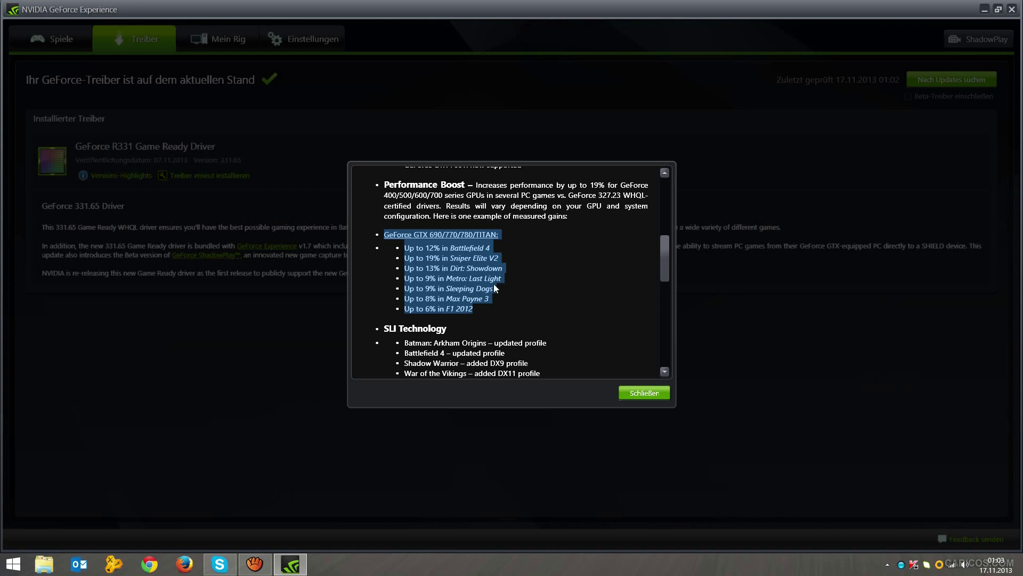
pyautogui.click(444, 296)
pyautogui.scroll(-2, 437, 298)
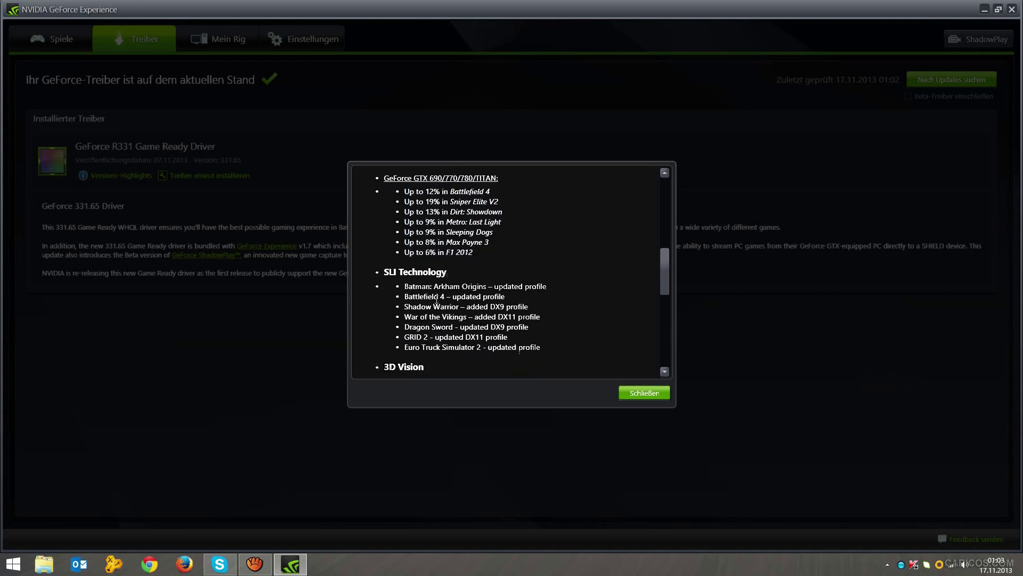
# Read the SLI Technology profiles and the 3D Vision section of the driver release notes, highlighting each list.
pyautogui.scroll(-1, 437, 298)
pyautogui.moveTo(379, 241); pyautogui.dragTo(541, 320)
pyautogui.click(524, 313)
pyautogui.scroll(-2, 524, 314)
pyautogui.moveTo(379, 280); pyautogui.dragTo(525, 319)
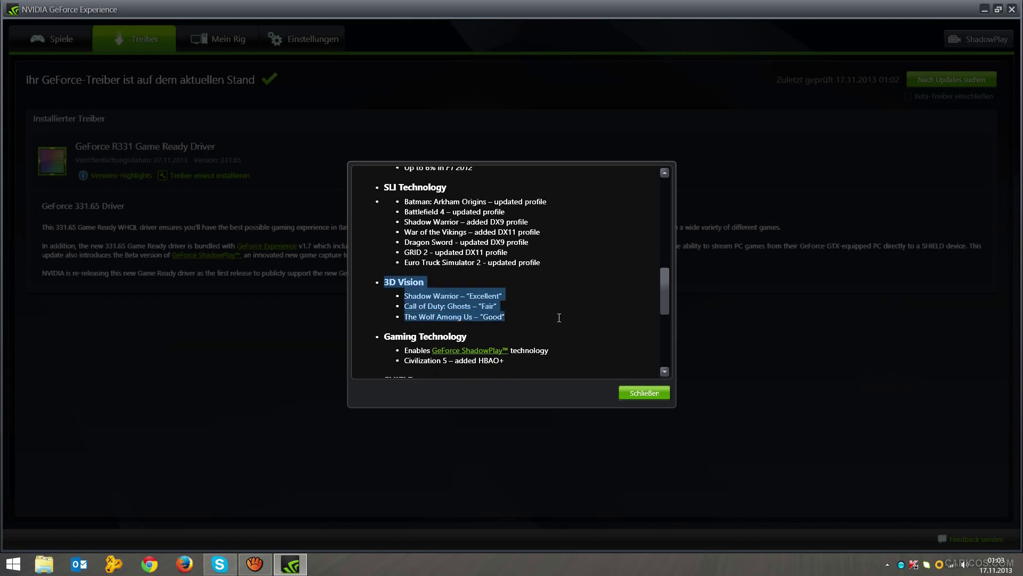
pyautogui.click(525, 319)
pyautogui.scroll(-1, 474, 273)
pyautogui.scroll(-1, 467, 274)
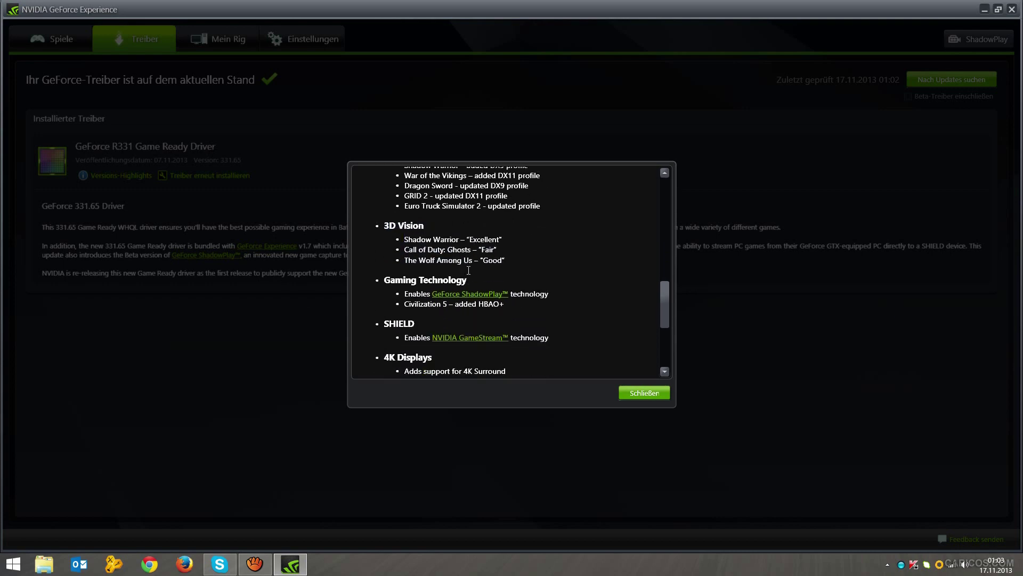
# Examine the 3D Vision ratings of Shadow Warrior, Call of Duty: Ghosts and The Wolf Among Us.
pyautogui.moveTo(432, 261); pyautogui.dragTo(377, 223)
pyautogui.click(548, 259)
pyautogui.click(530, 256)
pyautogui.moveTo(518, 261); pyautogui.dragTo(379, 259)
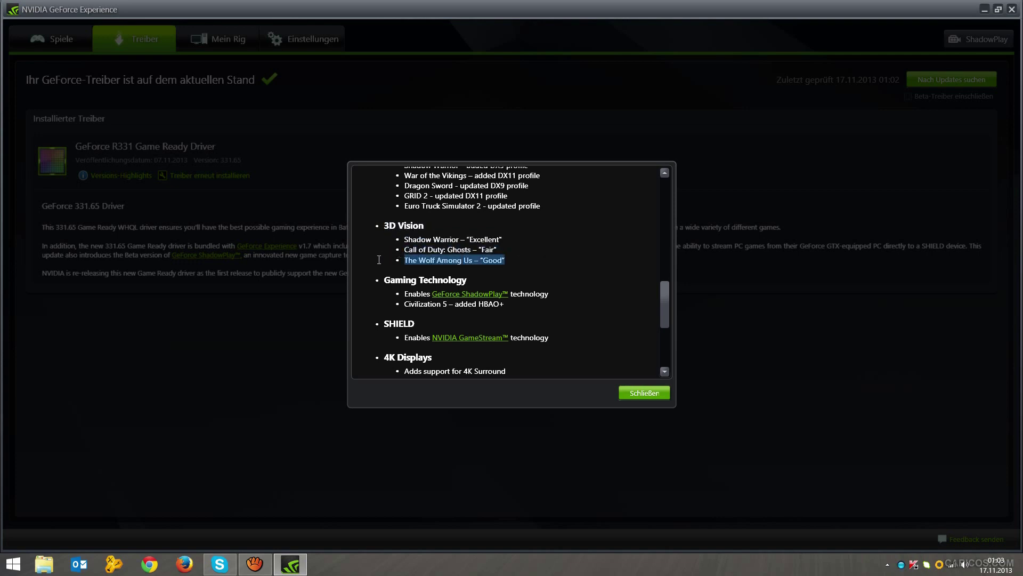
pyautogui.click(502, 268)
pyautogui.moveTo(487, 260); pyautogui.dragTo(405, 239)
pyautogui.click(513, 261)
pyautogui.doubleClick(487, 249)
pyautogui.click(515, 253)
pyautogui.click(405, 240)
# Read the release notes on to Additional Details and go back to the Performance Boost and new GPU support entries.
pyautogui.scroll(-1, 553, 249)
pyautogui.scroll(-3, 552, 248)
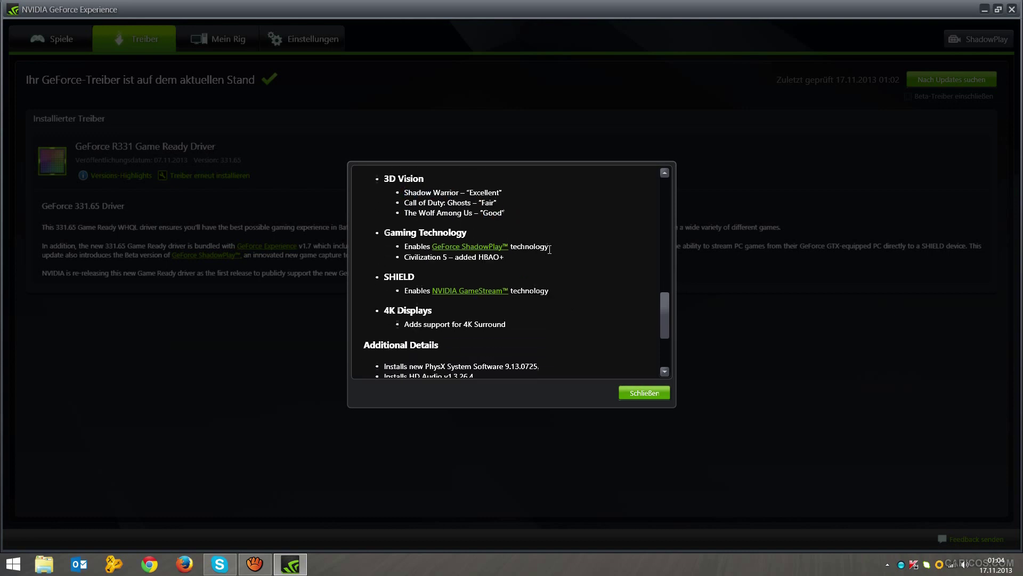
pyautogui.scroll(-3, 505, 291)
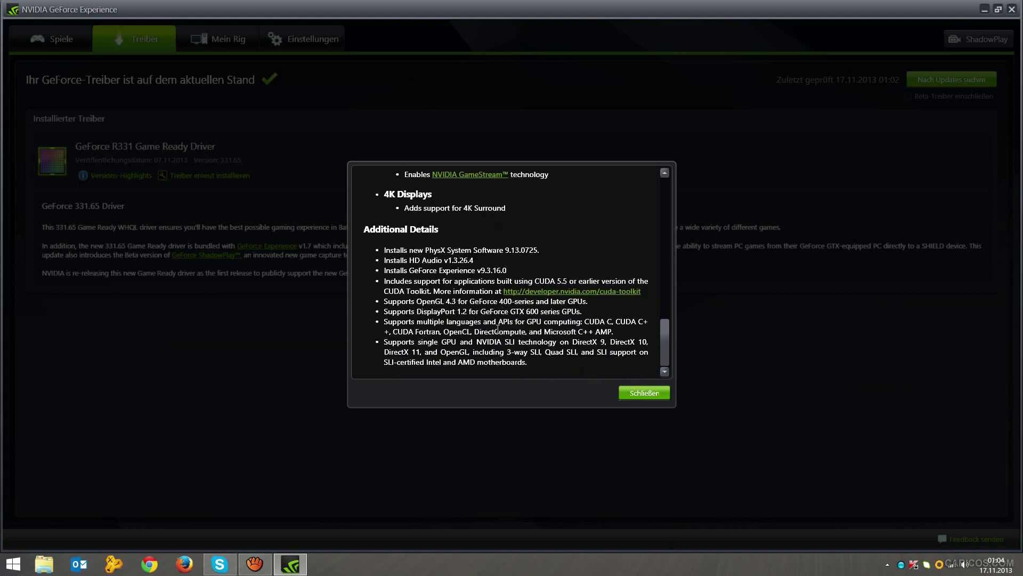
pyautogui.scroll(15, 497, 328)
pyautogui.moveTo(404, 254); pyautogui.dragTo(493, 256)
pyautogui.click(514, 257)
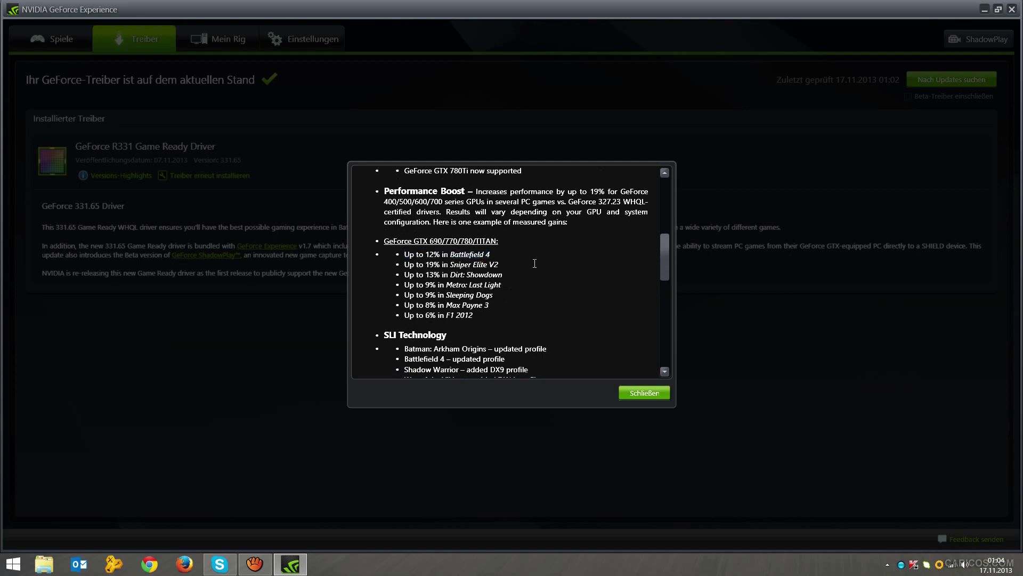
pyautogui.scroll(6, 523, 291)
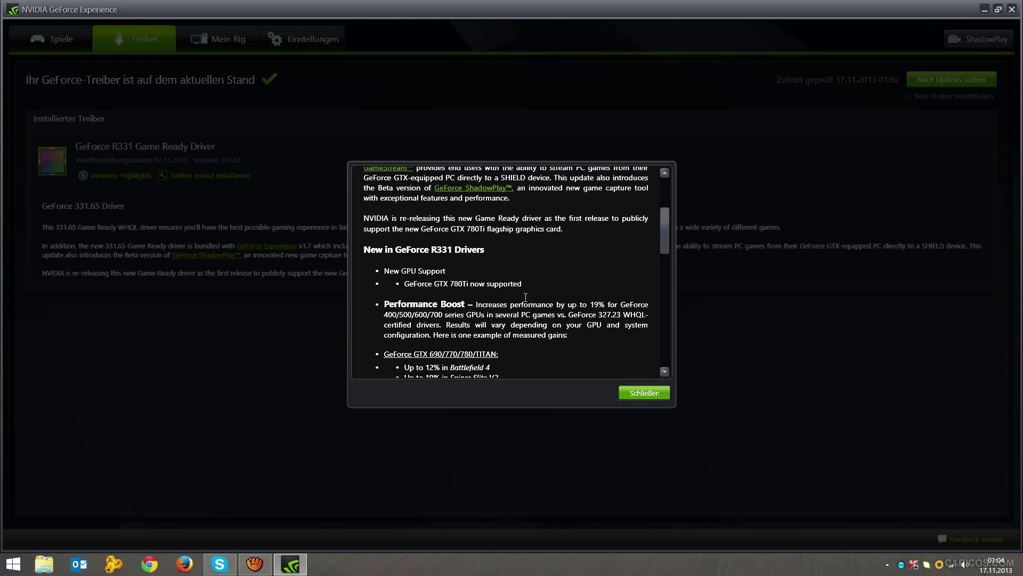
# Close the driver release notes and check for driver updates.
pyautogui.press('Escape')
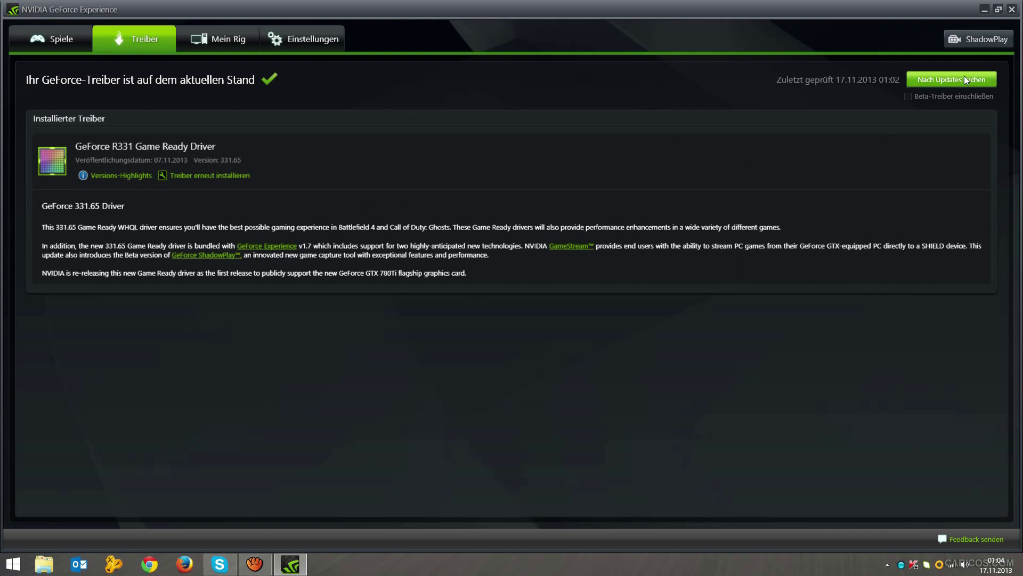
pyautogui.click(945, 80)
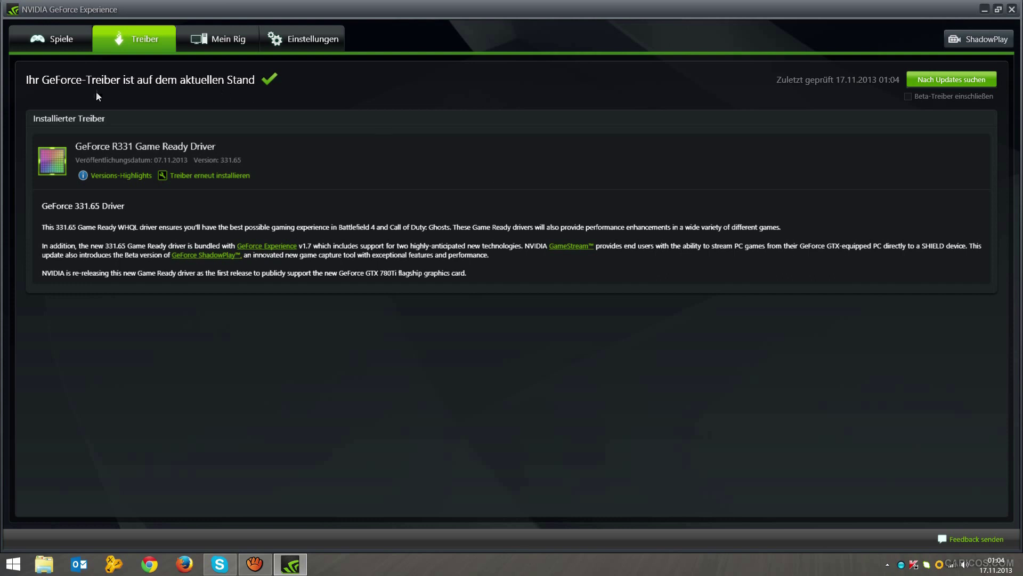
# Review the PC's hardware overview and the system requirements for game optimisation and ShadowPlay.
pyautogui.click(227, 46)
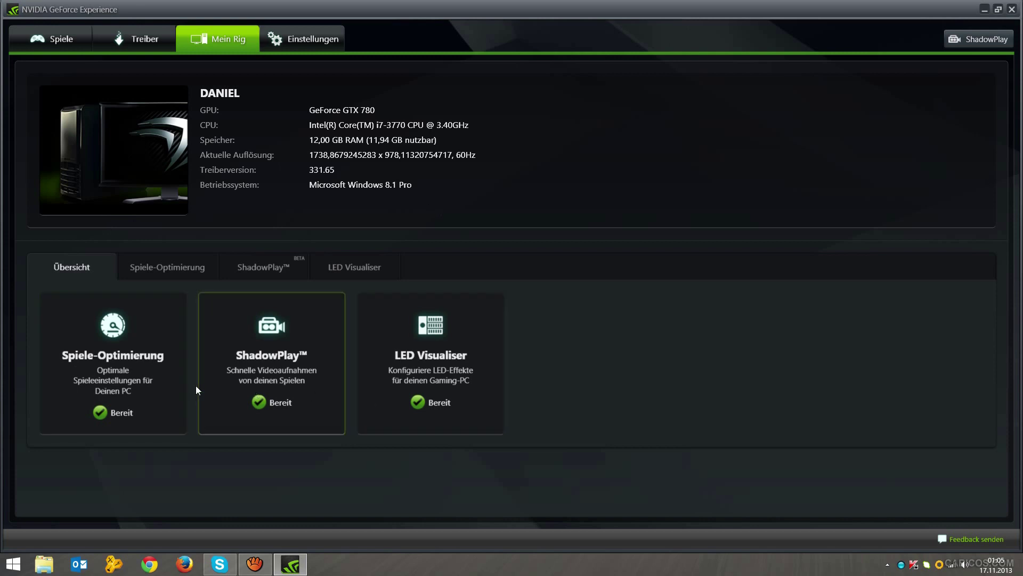
pyautogui.click(116, 367)
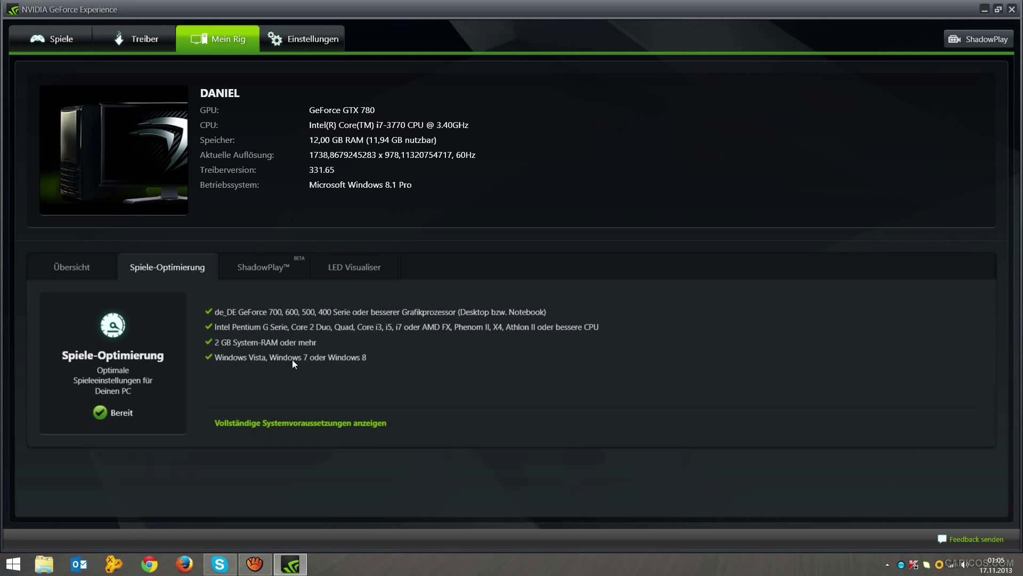
pyautogui.click(249, 268)
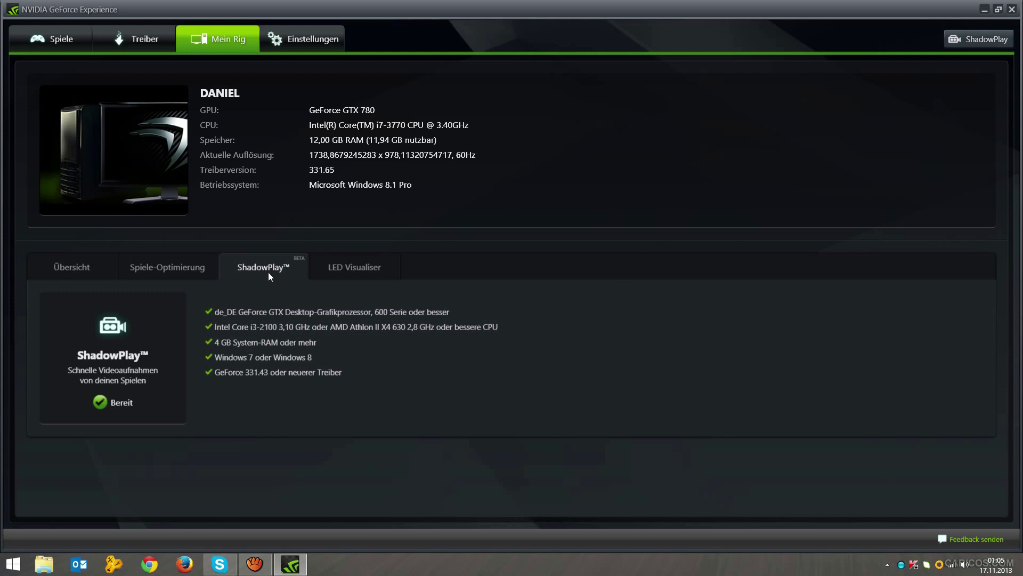
# Open the ShadowPlay controls and switch ShadowPlay on.
pyautogui.click(958, 37)
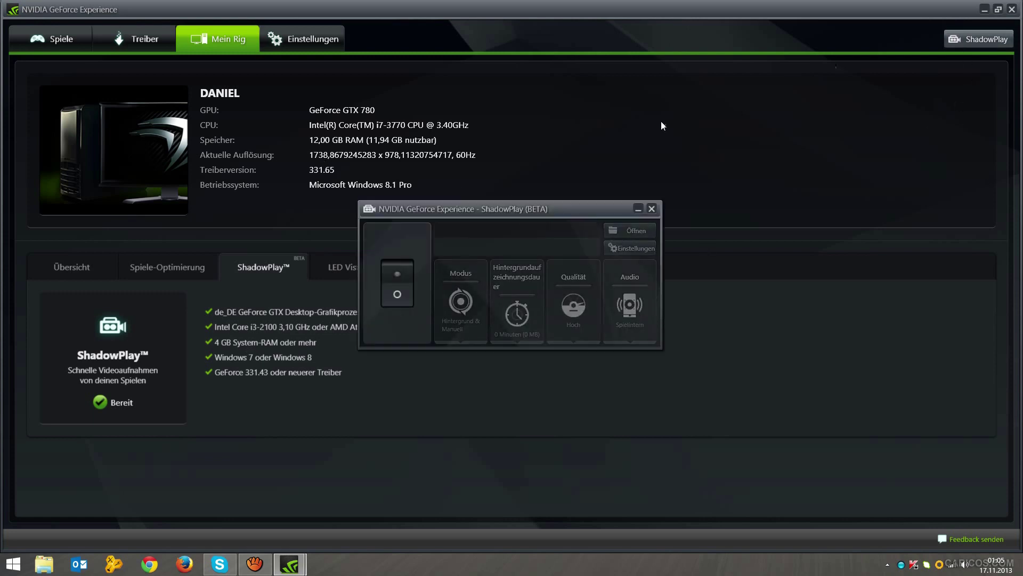
pyautogui.click(398, 293)
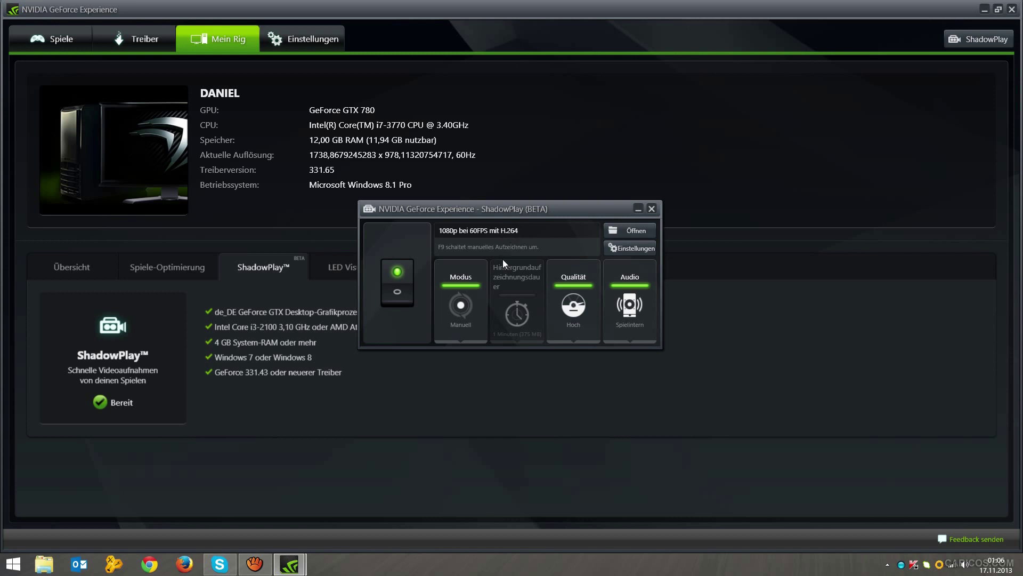
# Switch the ShadowPlay recording mode to Schatten and then to Hintergrund & Manuell.
pyautogui.click(464, 320)
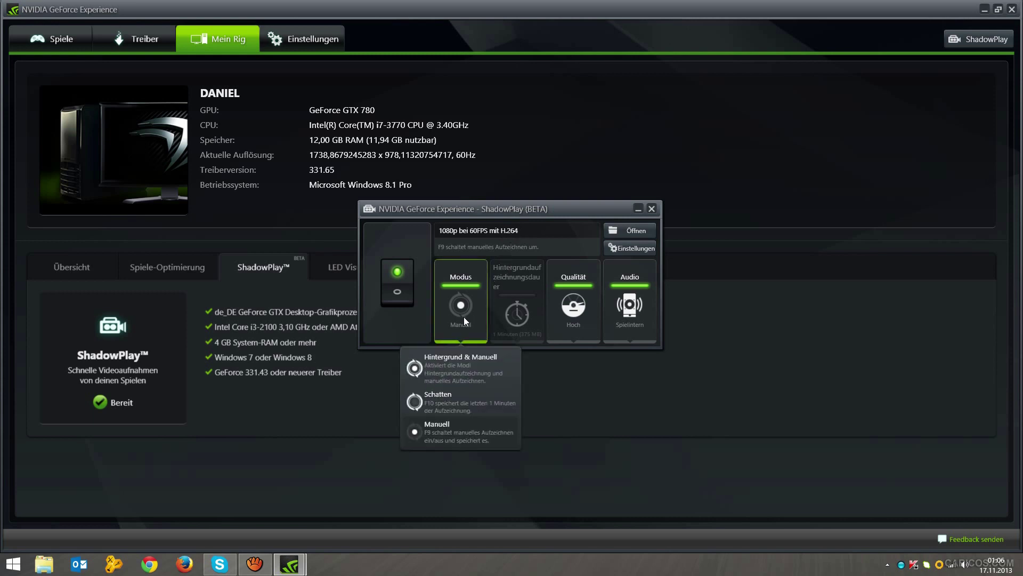
pyautogui.click(456, 395)
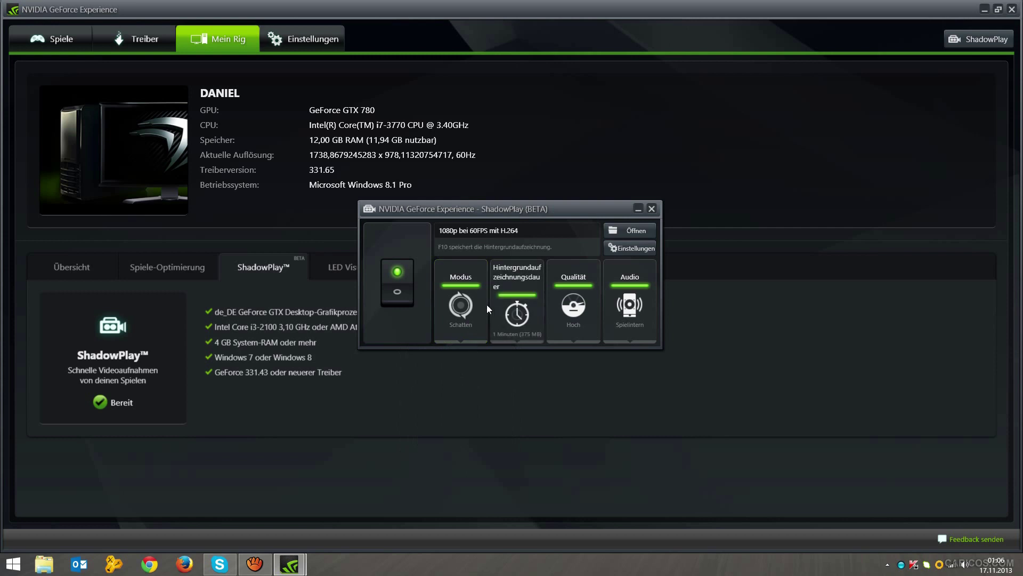
pyautogui.click(479, 307)
pyautogui.click(456, 366)
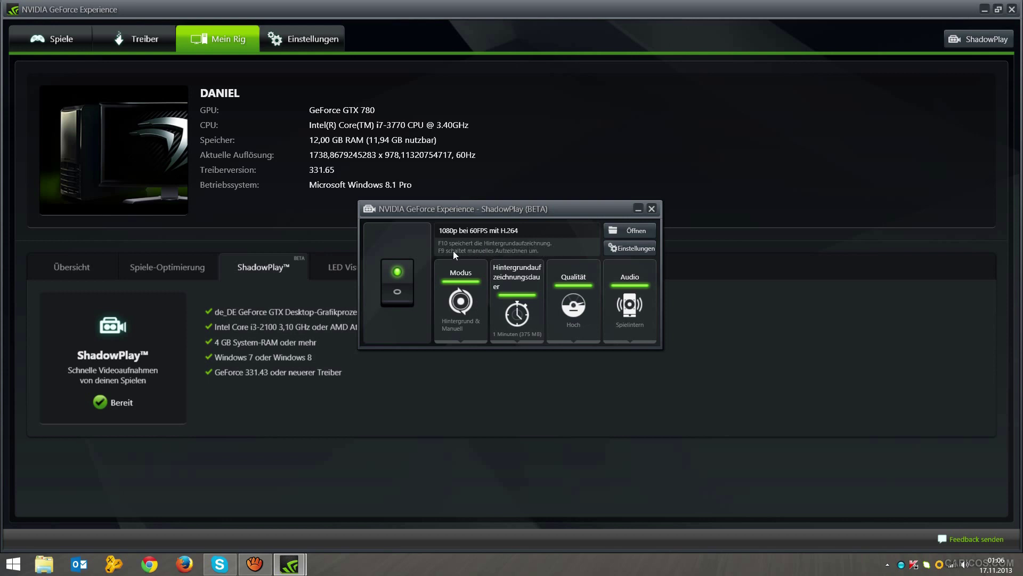
# Try several background recording durations and set it to 10 minutes.
pyautogui.click(515, 326)
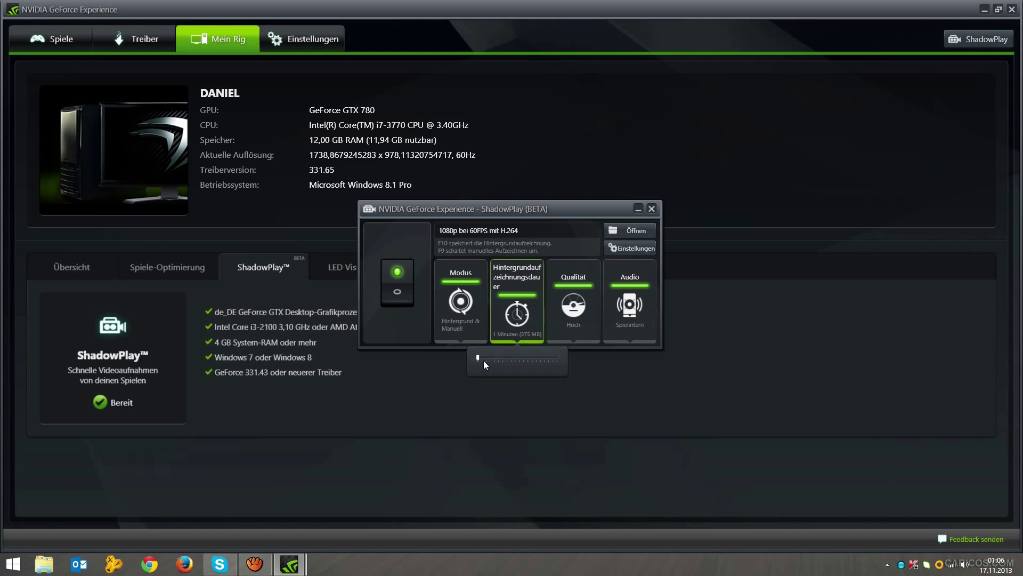
pyautogui.moveTo(477, 357); pyautogui.dragTo(516, 353)
pyautogui.moveTo(512, 363); pyautogui.dragTo(467, 357)
pyautogui.moveTo(495, 362); pyautogui.dragTo(517, 363)
pyautogui.moveTo(522, 366); pyautogui.dragTo(510, 363)
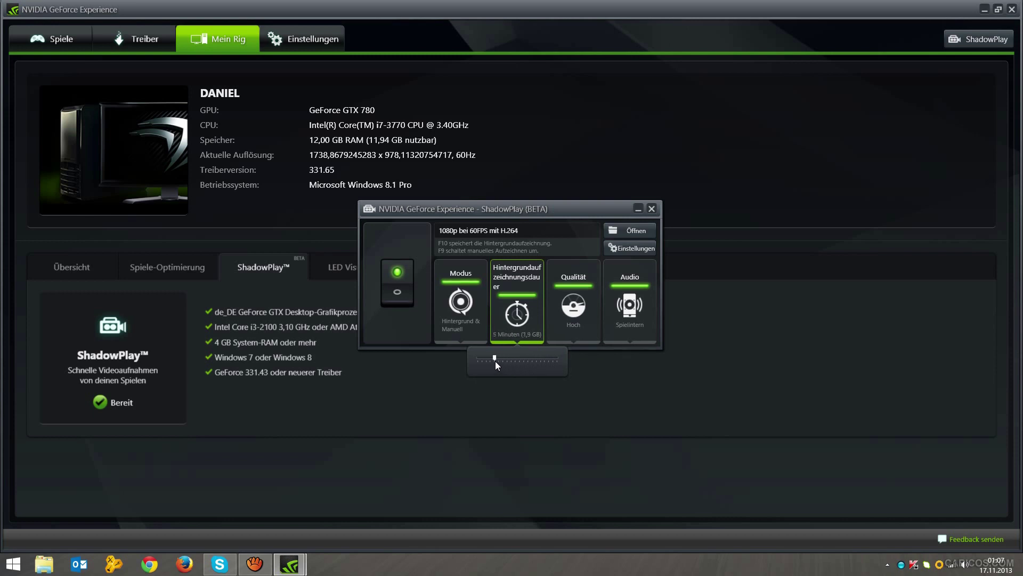
pyautogui.moveTo(495, 360); pyautogui.dragTo(515, 365)
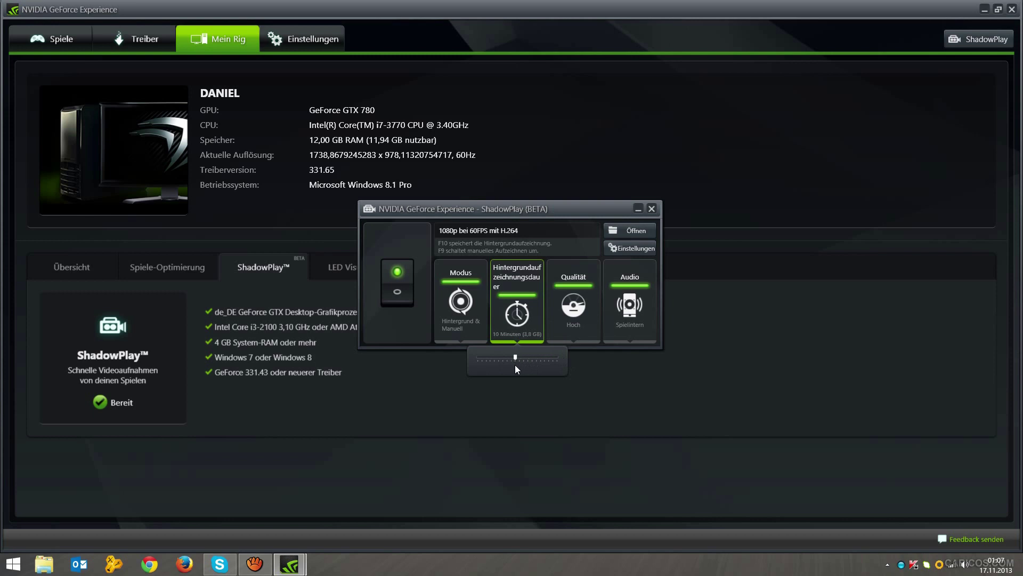
pyautogui.click(536, 417)
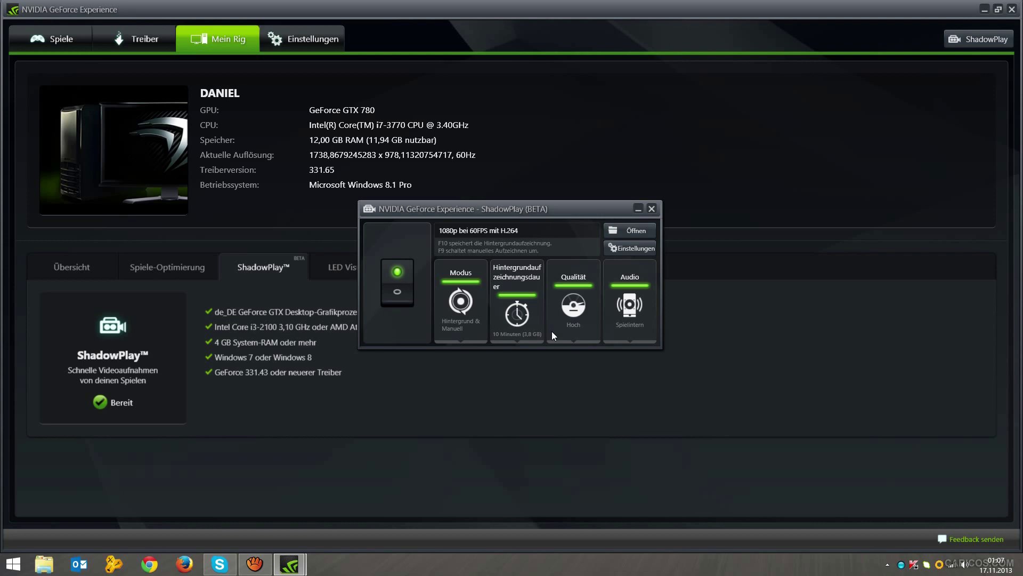
# Set the ShadowPlay recording mode to Manuell.
pyautogui.click(631, 229)
pyautogui.click(613, 205)
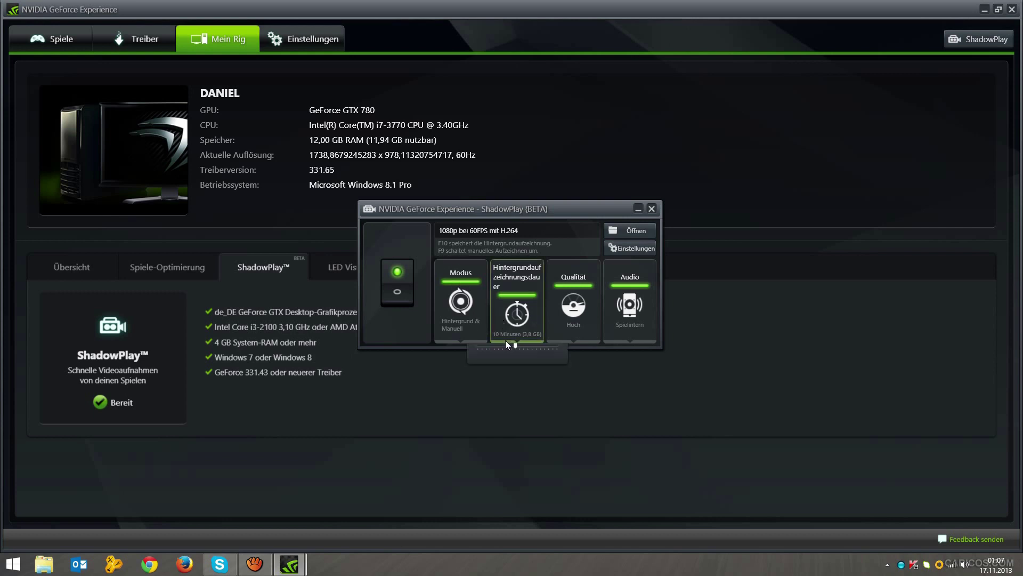
pyautogui.click(461, 325)
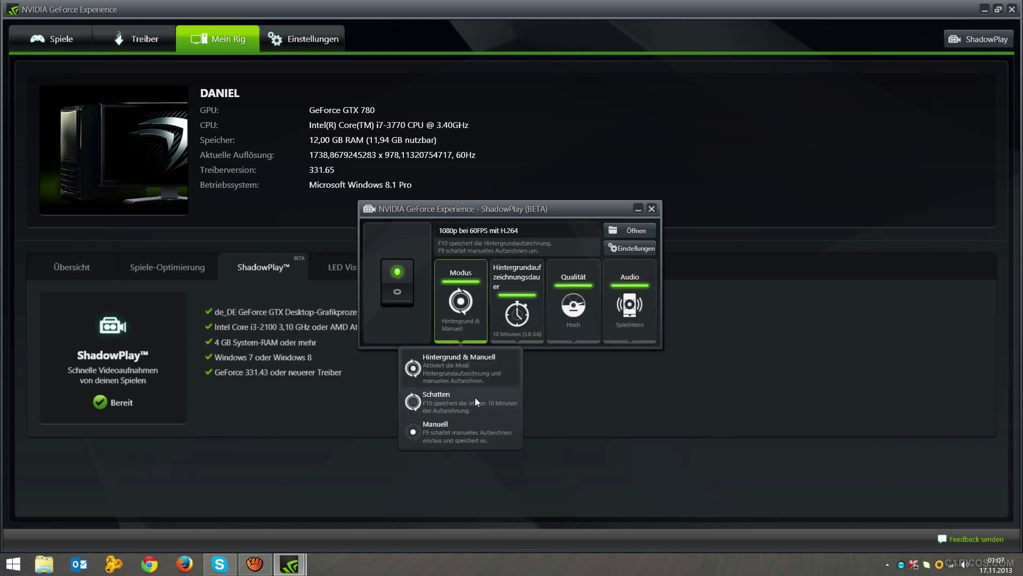
pyautogui.click(464, 434)
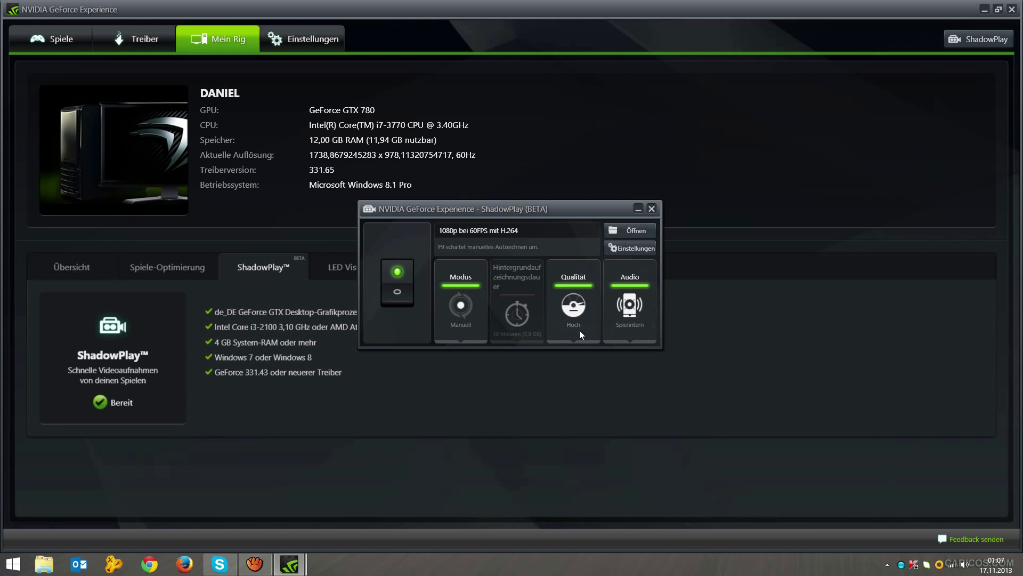
# Look at the available ShadowPlay recording quality levels and audio options.
pyautogui.click(566, 324)
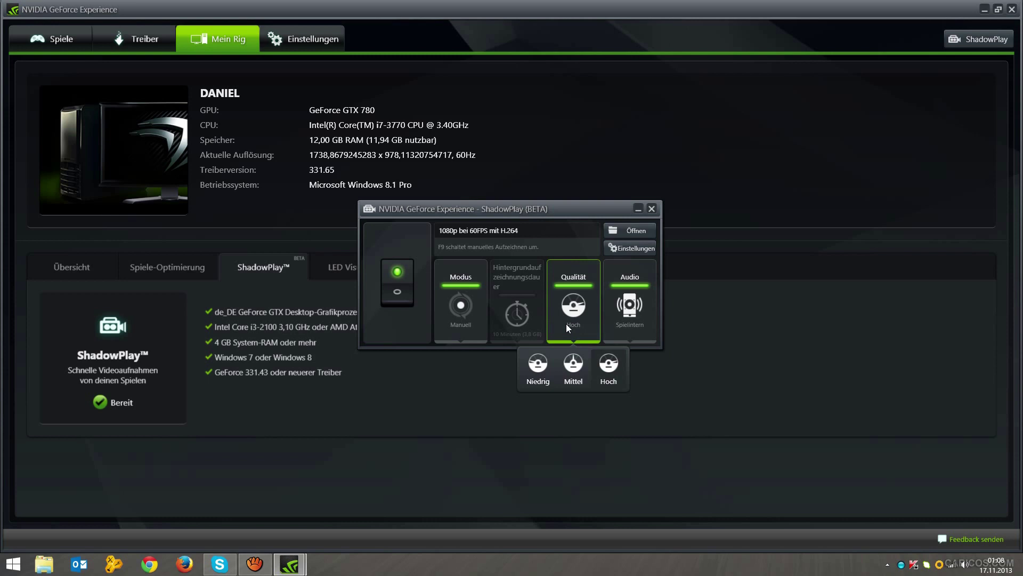
pyautogui.click(566, 324)
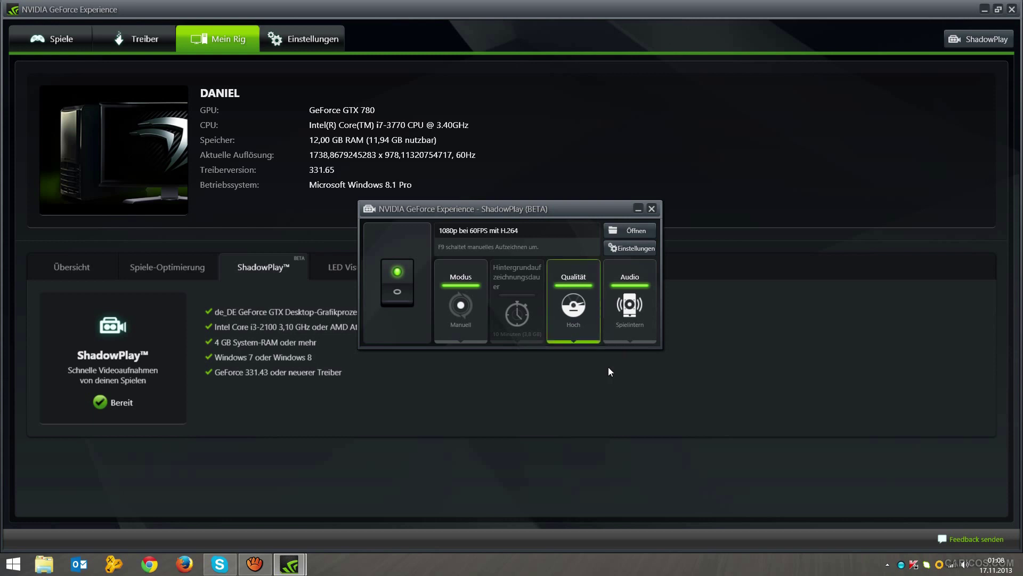
pyautogui.moveTo(639, 324)
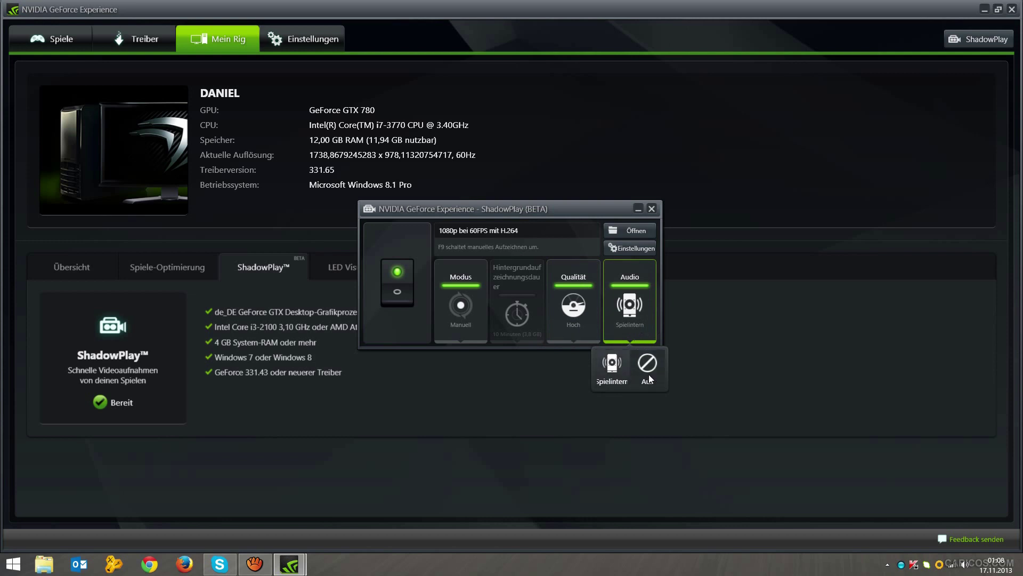
# Keep the ShadowPlay audio source at Spielintern, then switch ShadowPlay off and close its window.
pyautogui.click(624, 382)
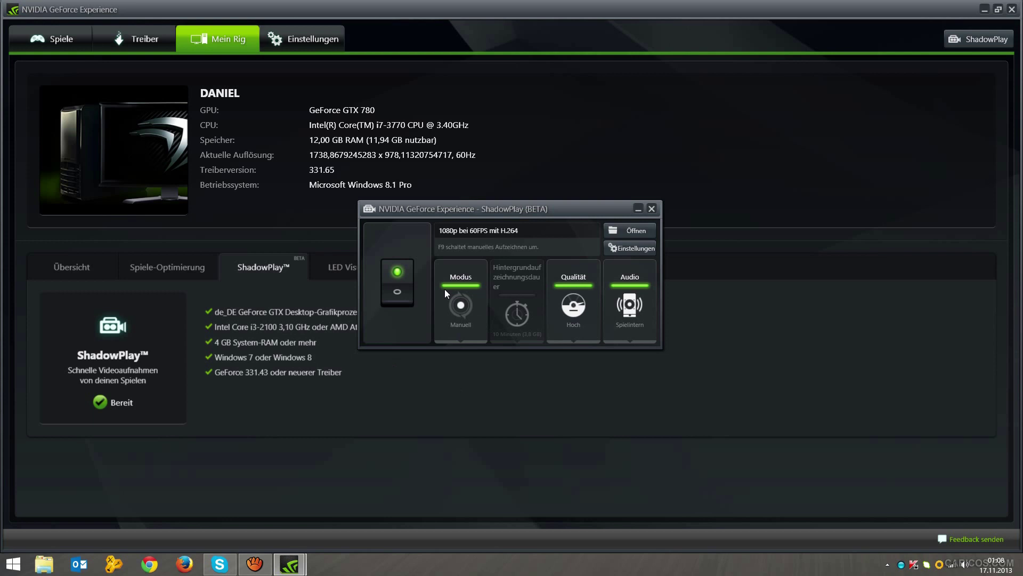
pyautogui.click(397, 294)
pyautogui.click(397, 294)
pyautogui.click(400, 292)
pyautogui.click(651, 208)
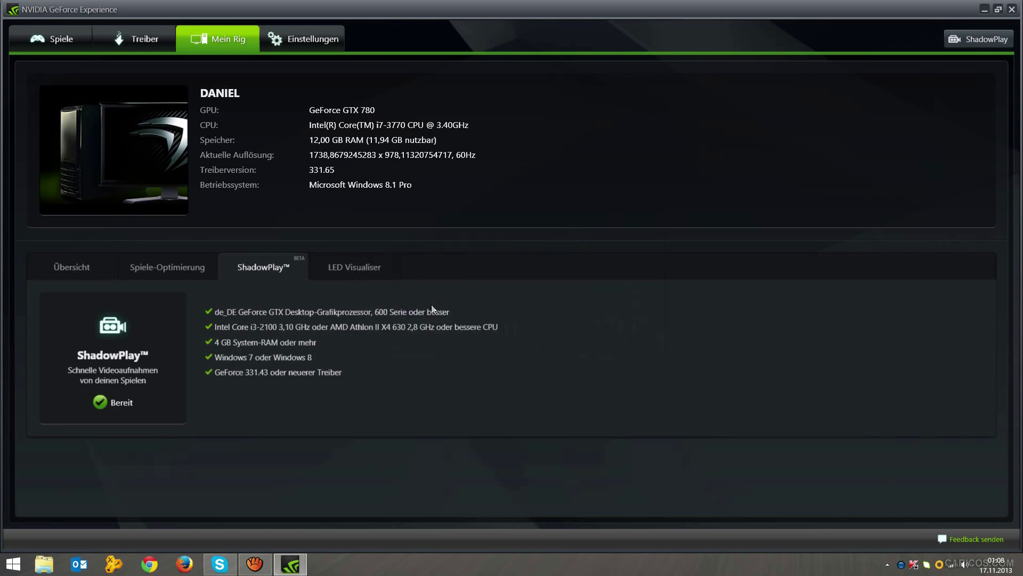
# Show the LED Visualiser overview, then switch to Firefox and search Google Images for "nvidia geforce gtx 780".
pyautogui.click(344, 271)
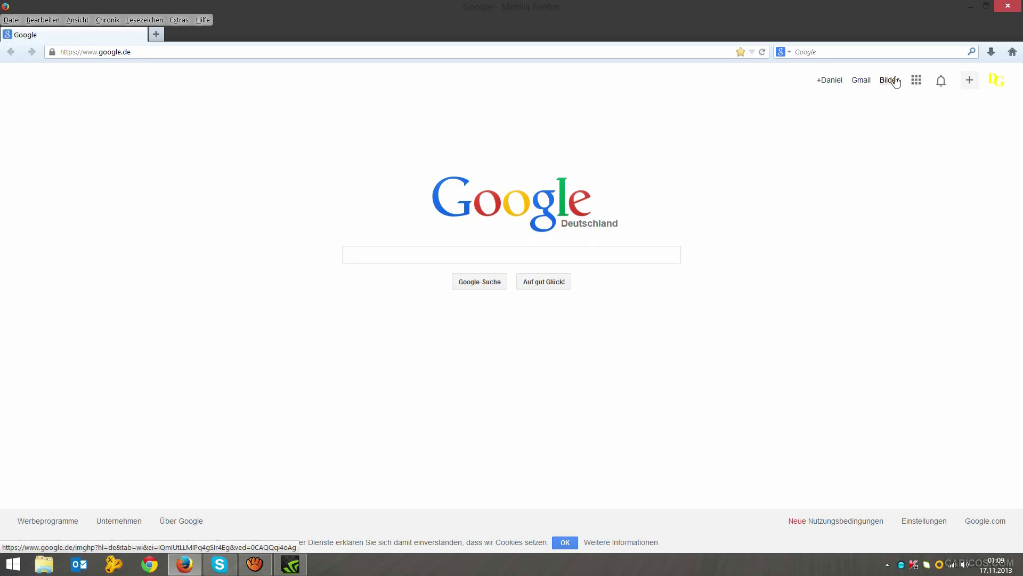
pyautogui.click(889, 80)
pyautogui.write('nvidia gefroce')
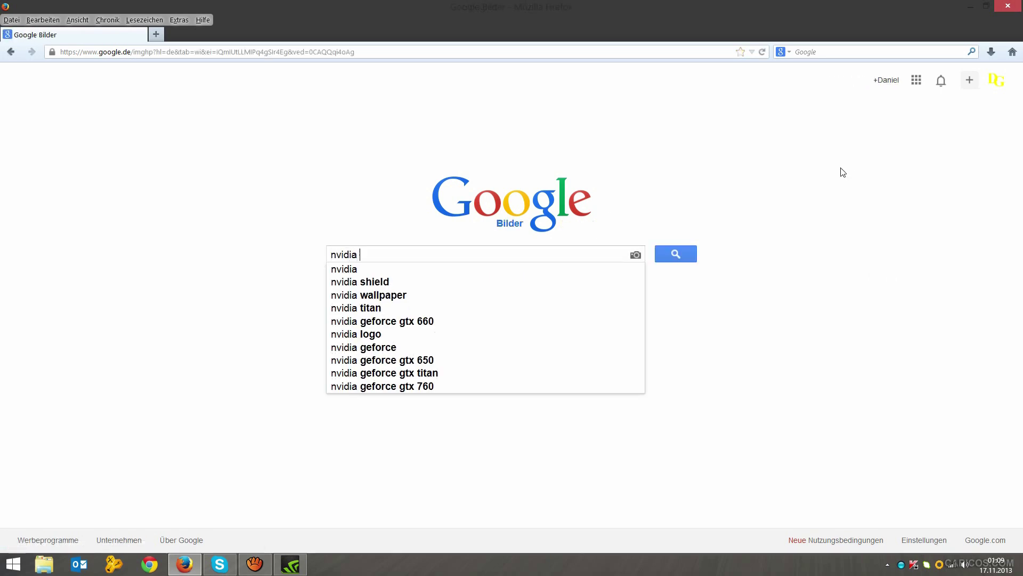
pyautogui.press('BackSpace')
pyautogui.press('BackSpace')
pyautogui.press('BackSpace')
pyautogui.press('BackSpace')
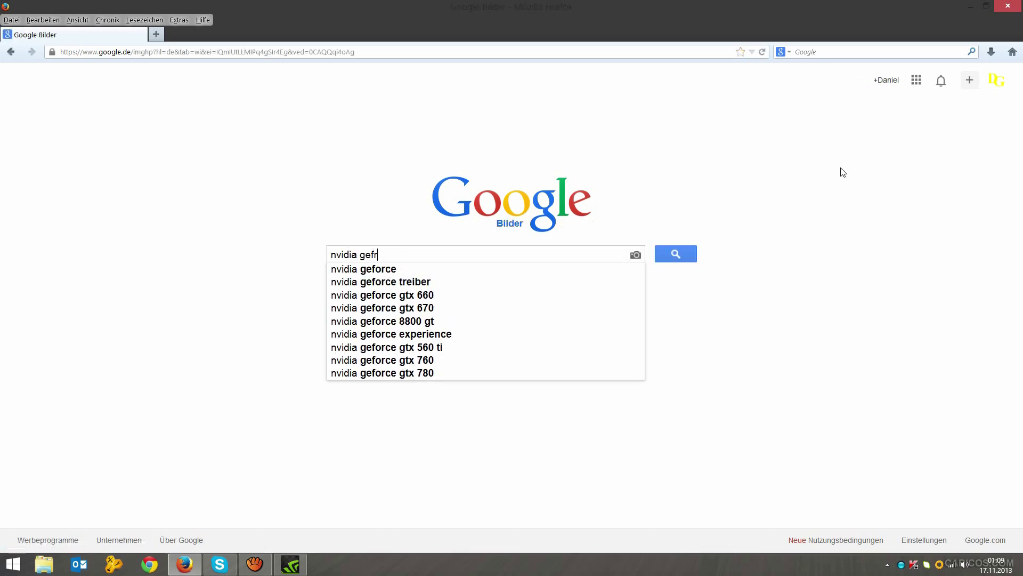
pyautogui.write('orce gtx 780')
pyautogui.press('Return')
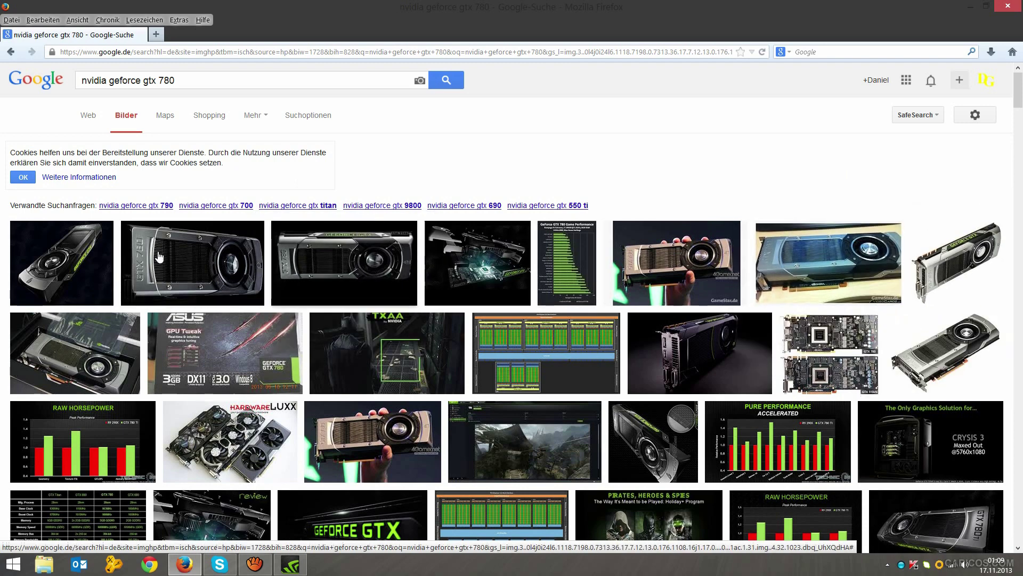
# View the first graphics card image result in its original size and close the browser.
pyautogui.click(44, 261)
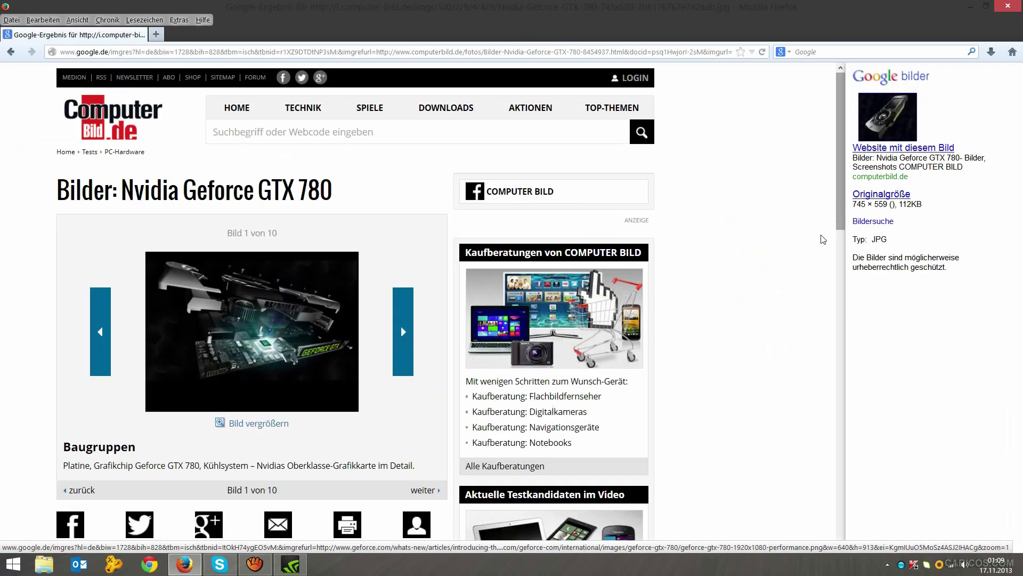
pyautogui.click(882, 194)
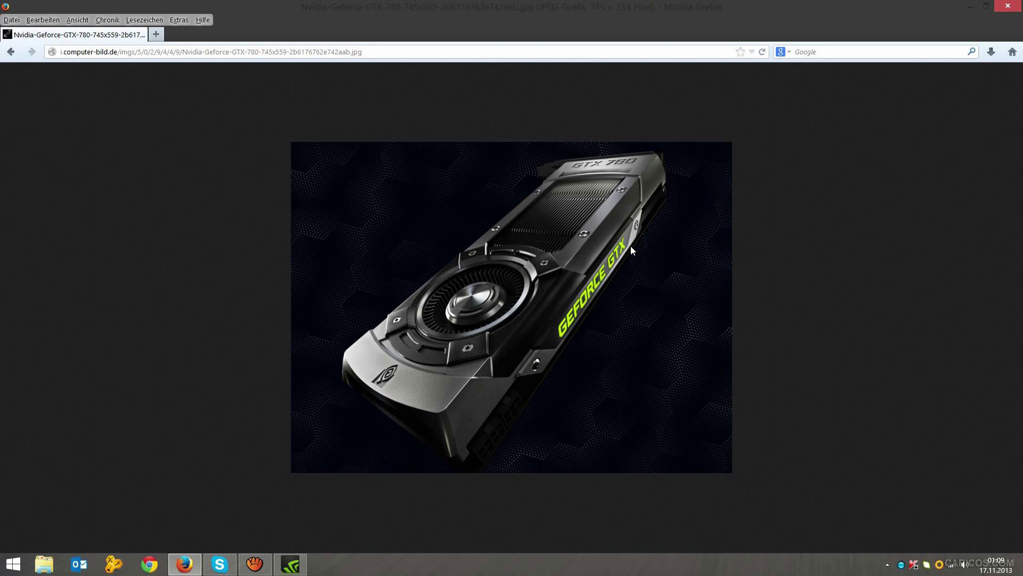
pyautogui.click(1015, 5)
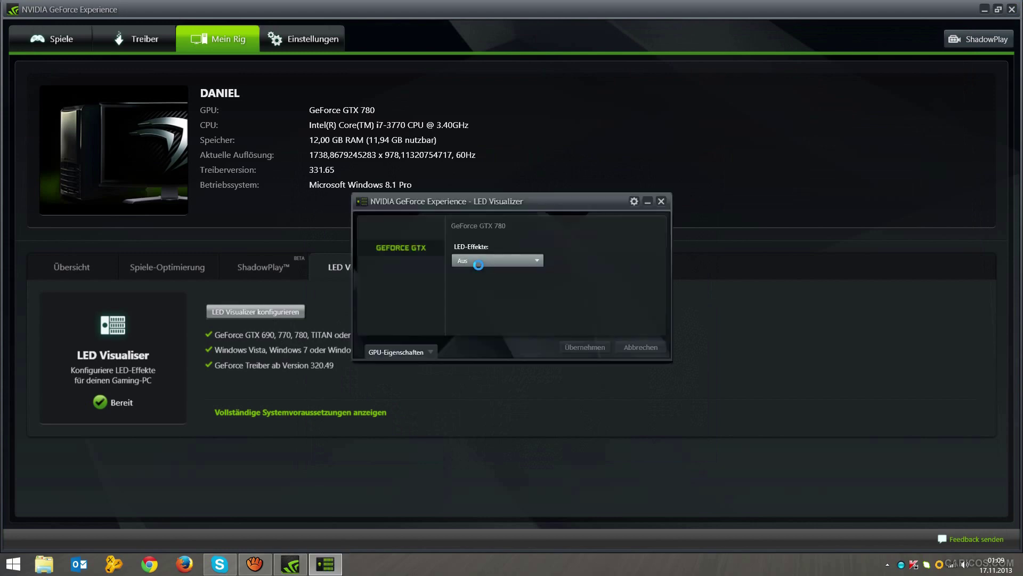
# Set the LED effects to Ein and raise the fixed brightness to 100.
pyautogui.click(480, 265)
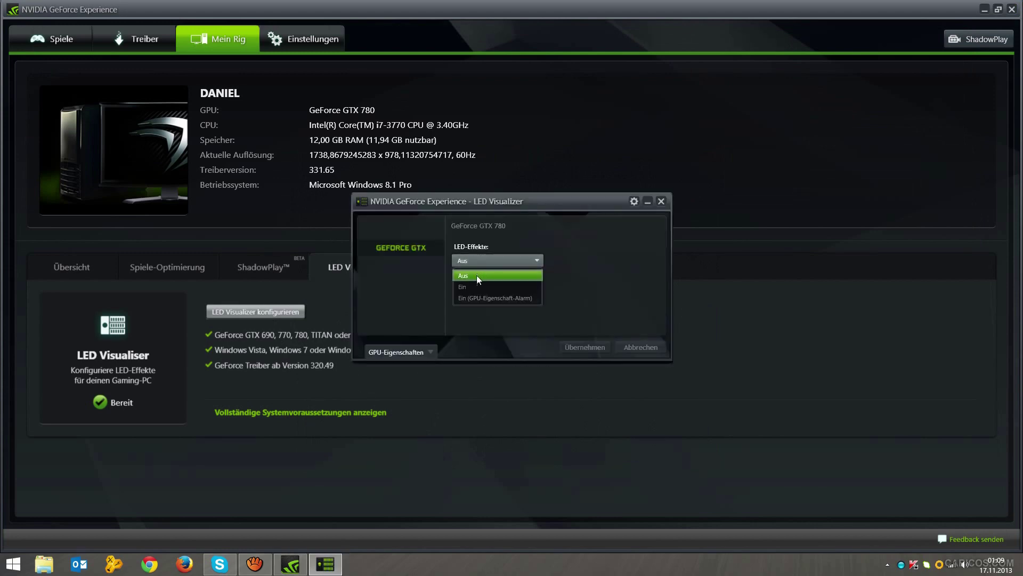
pyautogui.click(472, 285)
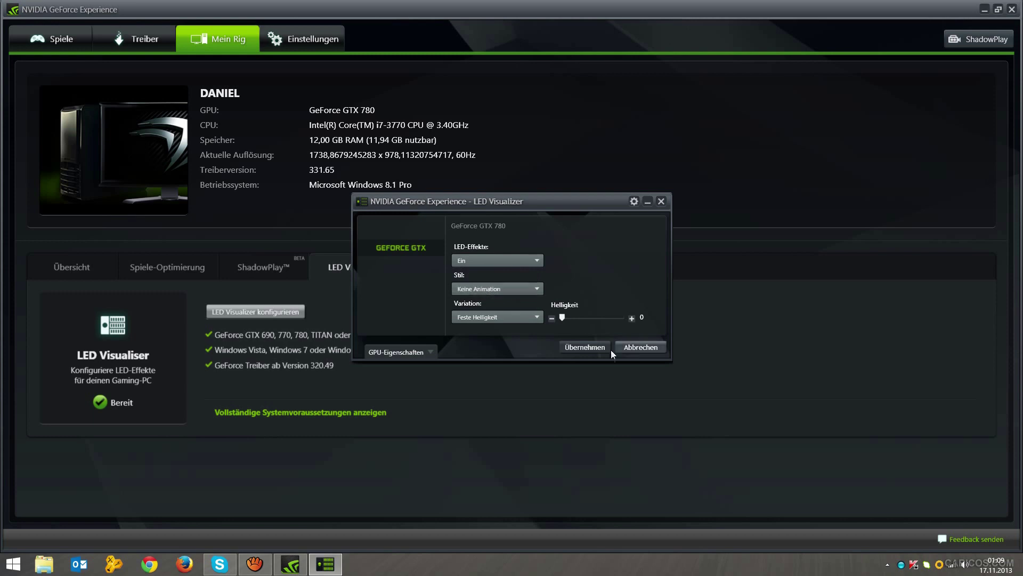
pyautogui.click(586, 318)
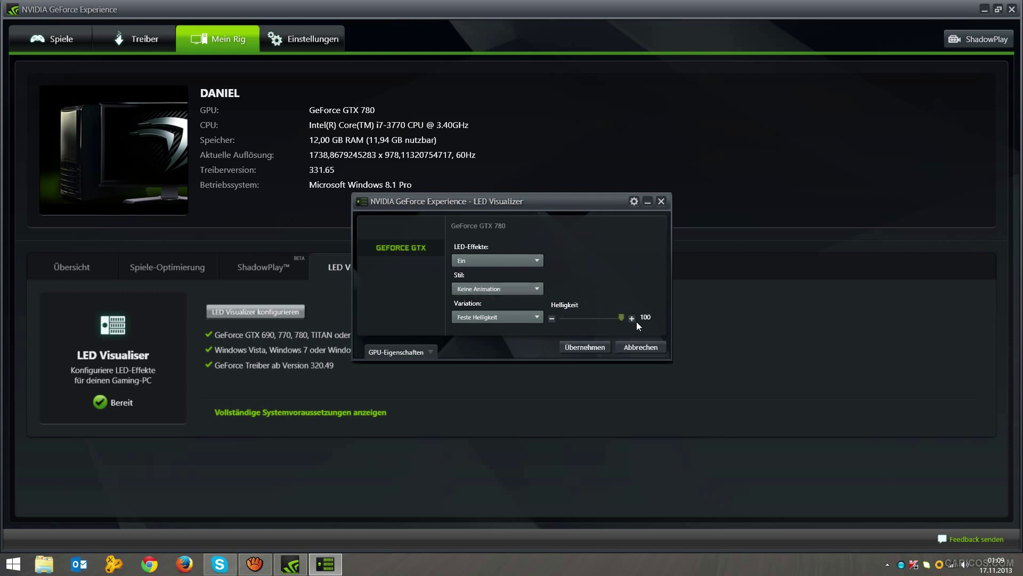
# Apply the Atmung LED style at maximum speed with a brightness range of 50–100, then with 100–100.
pyautogui.click(494, 289)
pyautogui.click(488, 319)
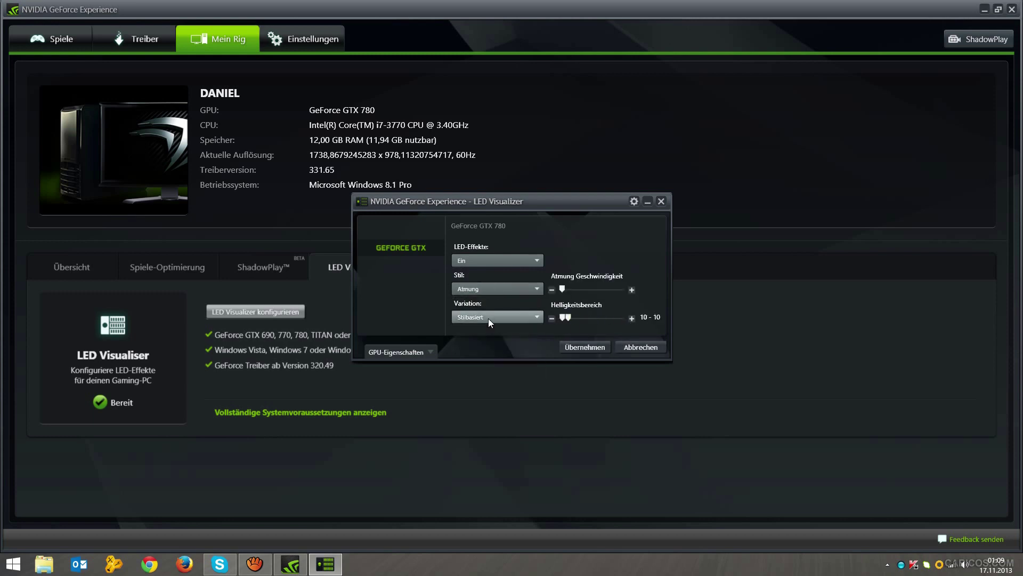
pyautogui.moveTo(562, 289); pyautogui.dragTo(684, 284)
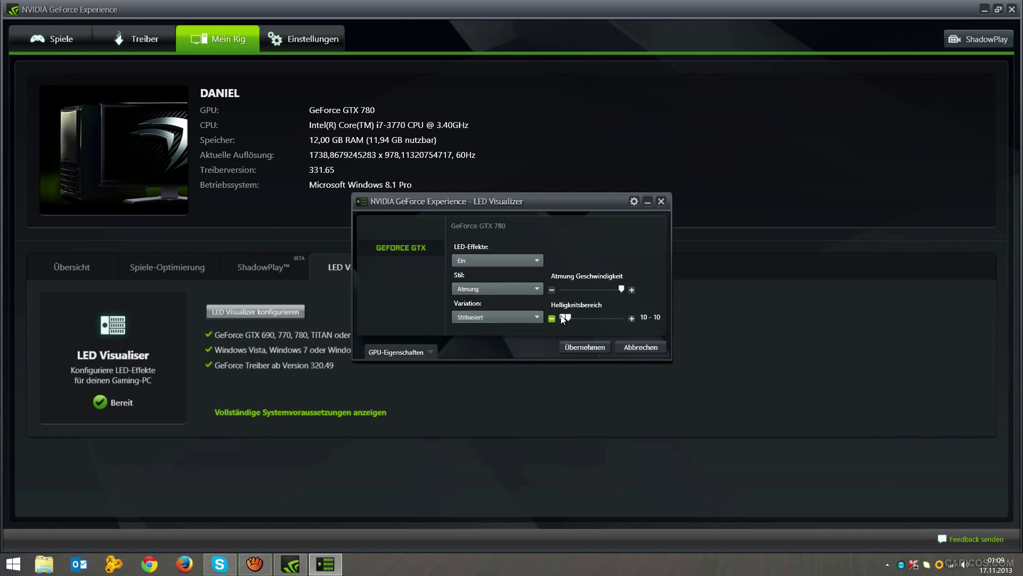
pyautogui.moveTo(569, 317); pyautogui.dragTo(725, 324)
pyautogui.moveTo(564, 316); pyautogui.dragTo(587, 319)
pyautogui.click(527, 288)
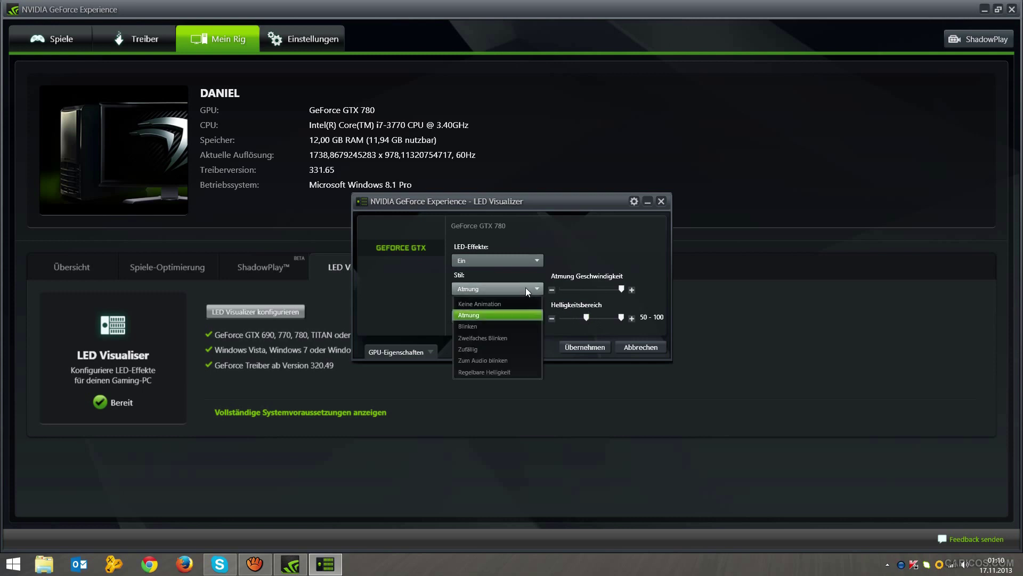
pyautogui.click(527, 289)
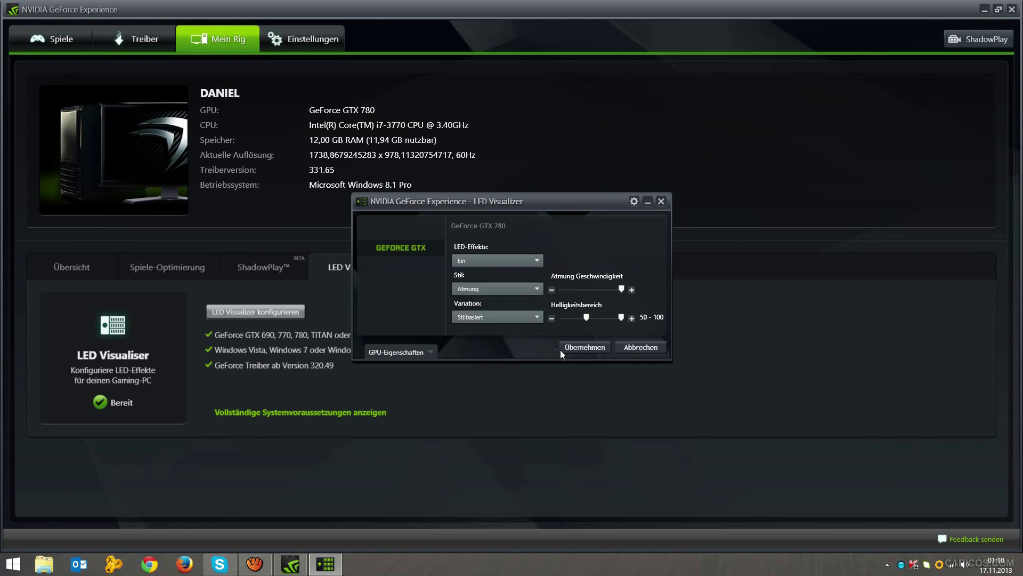
pyautogui.click(577, 349)
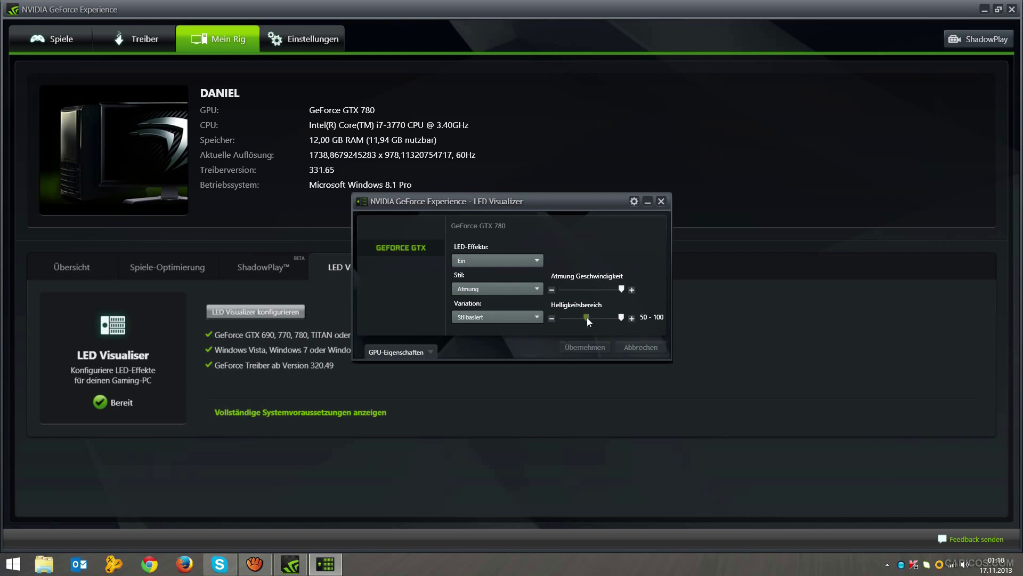
pyautogui.moveTo(587, 318); pyautogui.dragTo(639, 323)
pyautogui.click(596, 349)
# Apply the Blinken LED style with a brightness range of 100–100.
pyautogui.click(521, 291)
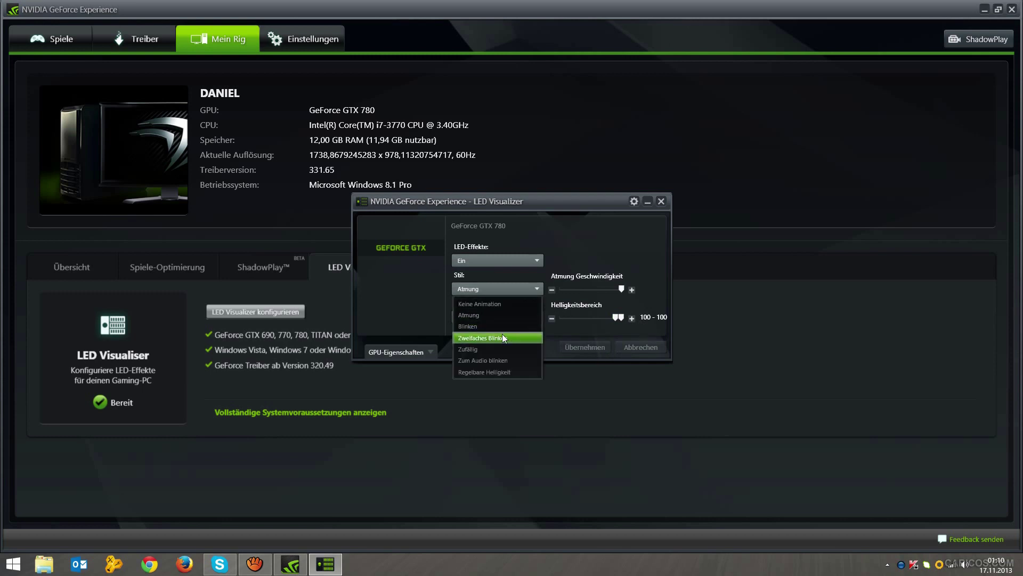
pyautogui.click(503, 326)
pyautogui.click(567, 348)
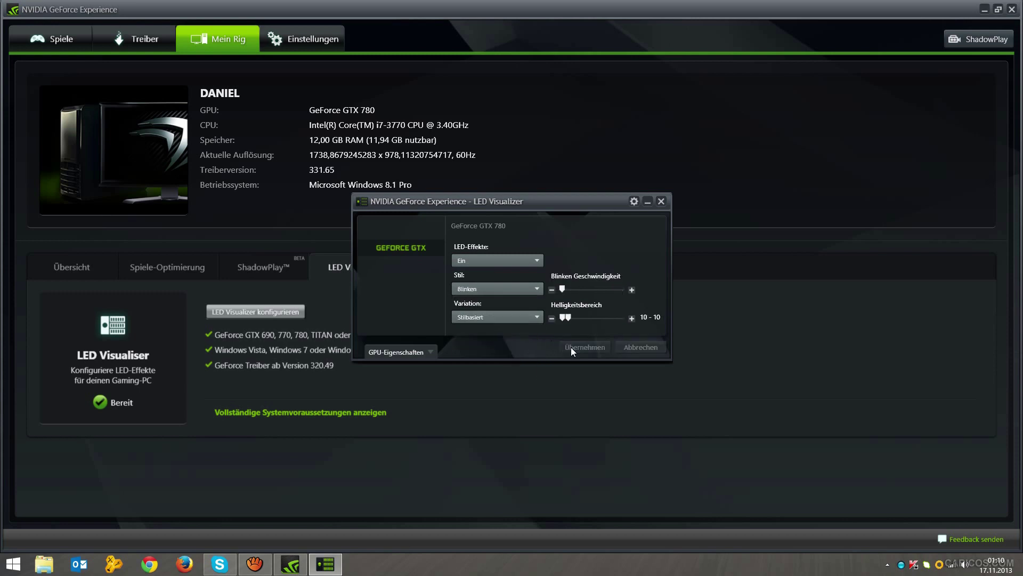
pyautogui.moveTo(569, 318); pyautogui.dragTo(627, 318)
pyautogui.click(599, 350)
# Apply the Zweifaches Blinken LED style with a brightness range of 50–100.
pyautogui.click(481, 288)
pyautogui.click(482, 289)
pyautogui.click(461, 289)
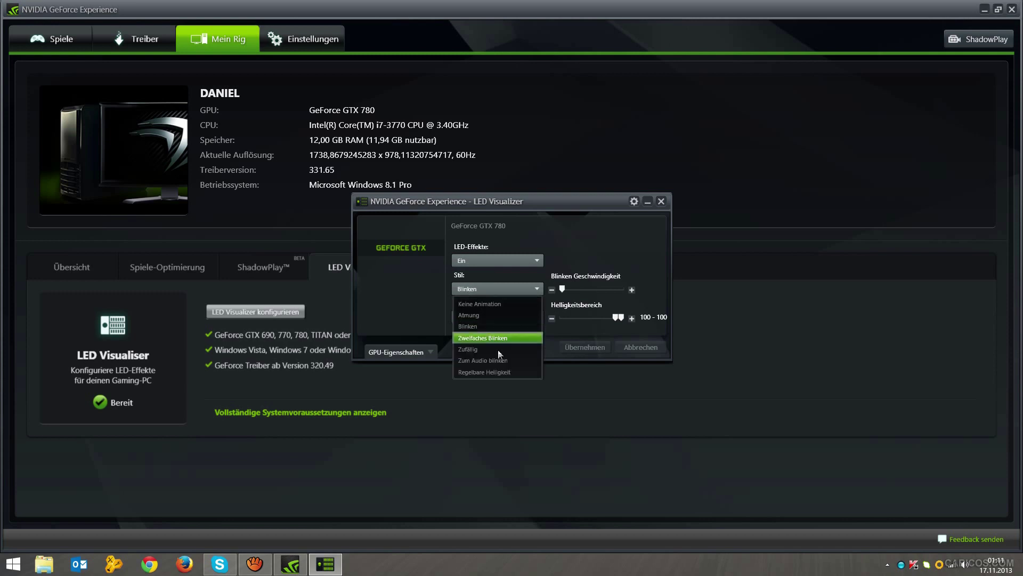
pyautogui.click(491, 339)
pyautogui.moveTo(568, 318); pyautogui.dragTo(646, 320)
pyautogui.moveTo(565, 318); pyautogui.dragTo(588, 319)
pyautogui.click(581, 346)
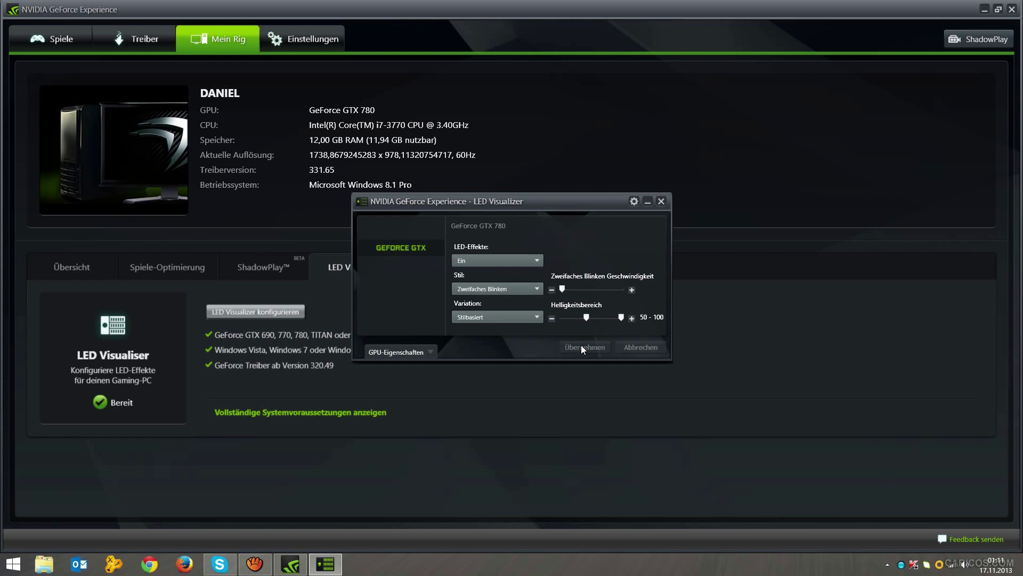
# Look through the available LED styles and variation options, keeping Zweifaches Blinken and Stilbasiert.
pyautogui.click(501, 288)
pyautogui.click(495, 338)
pyautogui.click(463, 317)
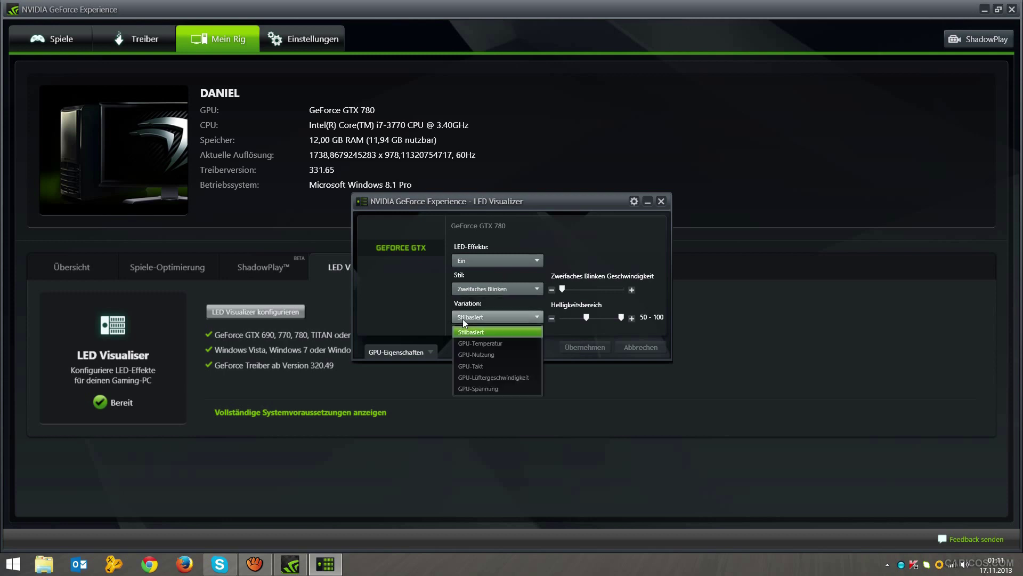
pyautogui.click(493, 315)
# Set the LED effects to Aus, apply the change and close the LED Visualizer.
pyautogui.click(480, 260)
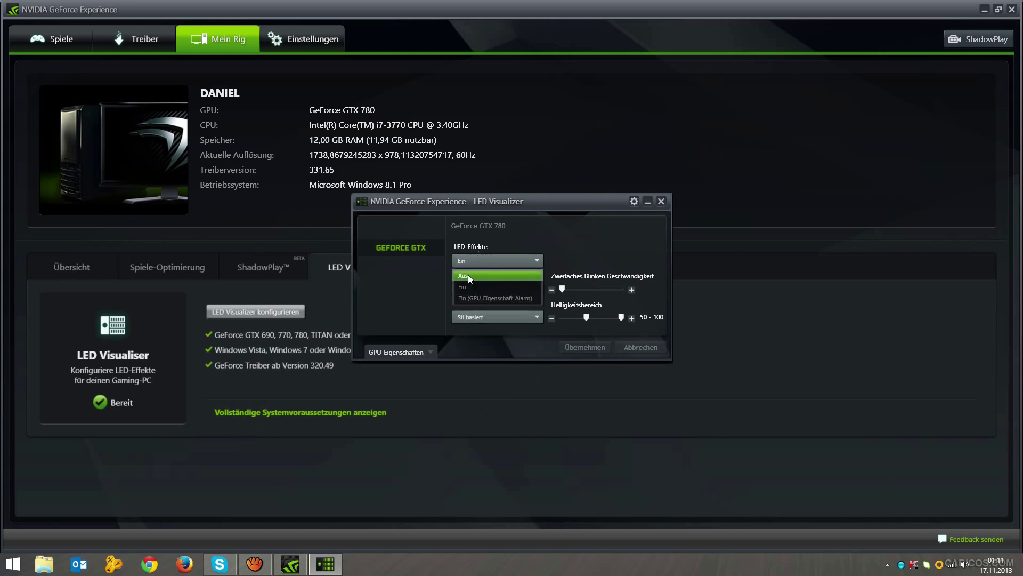
pyautogui.click(469, 282)
pyautogui.click(586, 347)
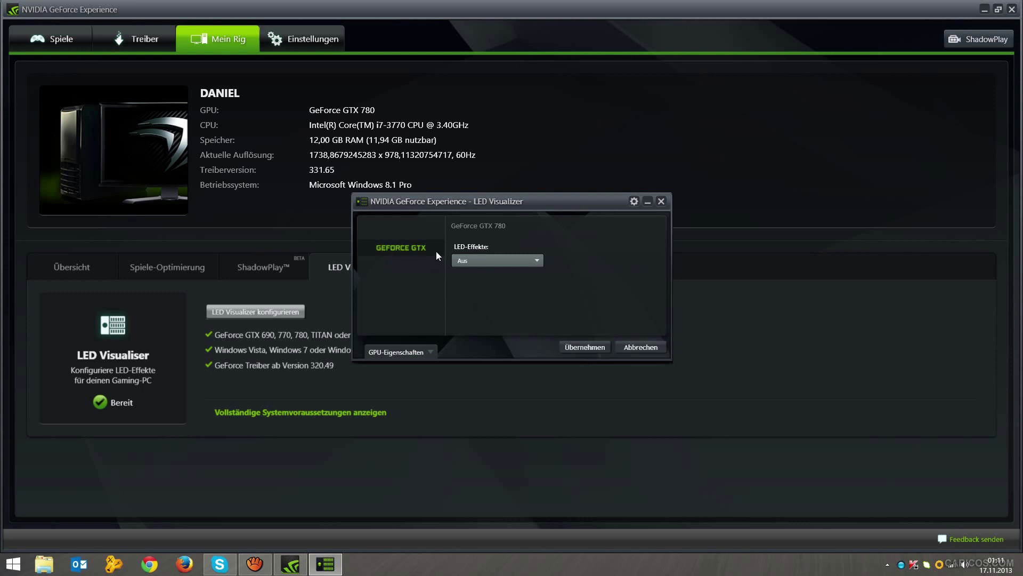
pyautogui.click(578, 346)
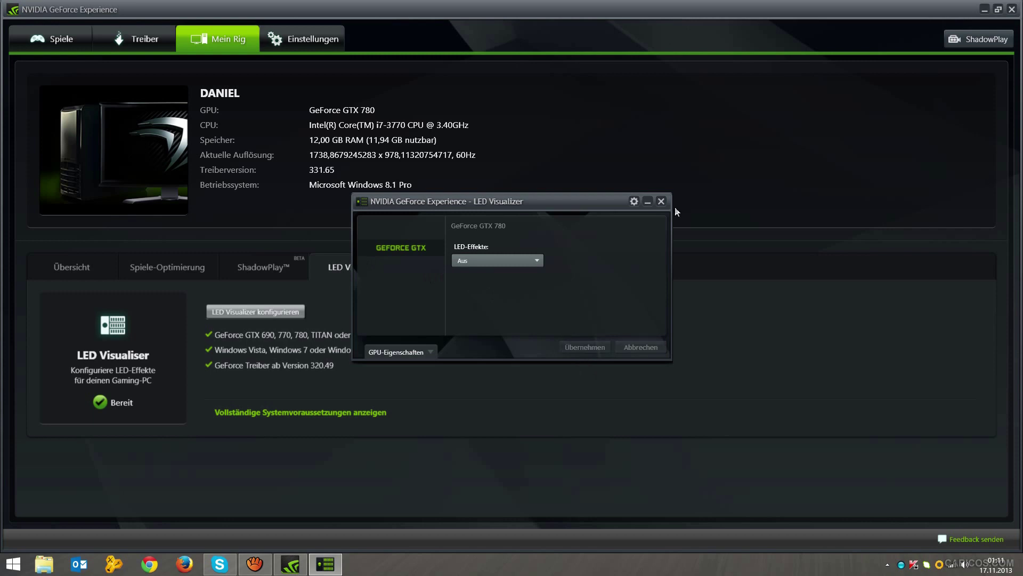
pyautogui.click(661, 201)
pyautogui.click(662, 201)
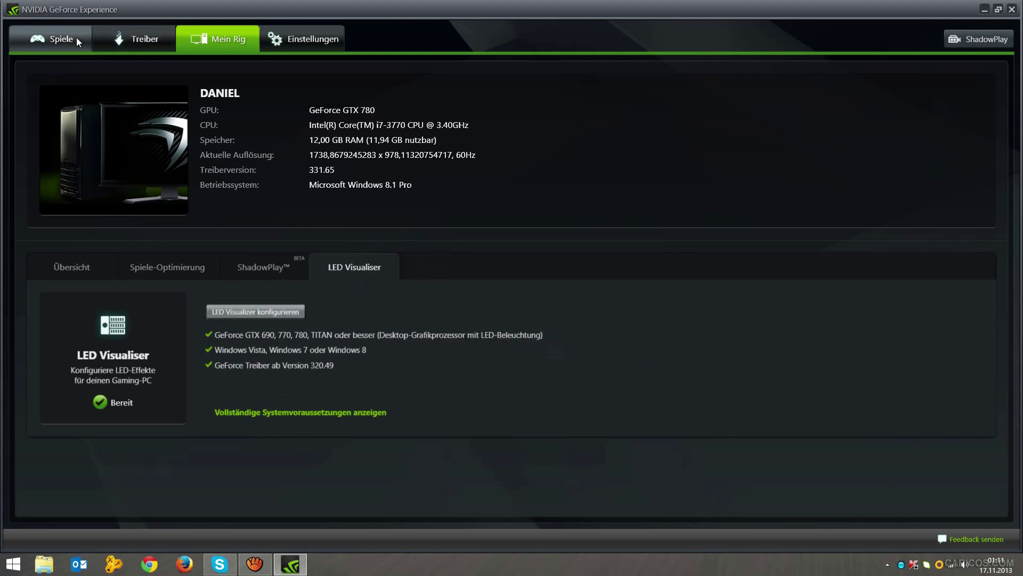
# Open the ShadowPlay settings page and switch ShadowPlay on in its own window so the settings can be edited.
pyautogui.click(138, 39)
pyautogui.click(325, 41)
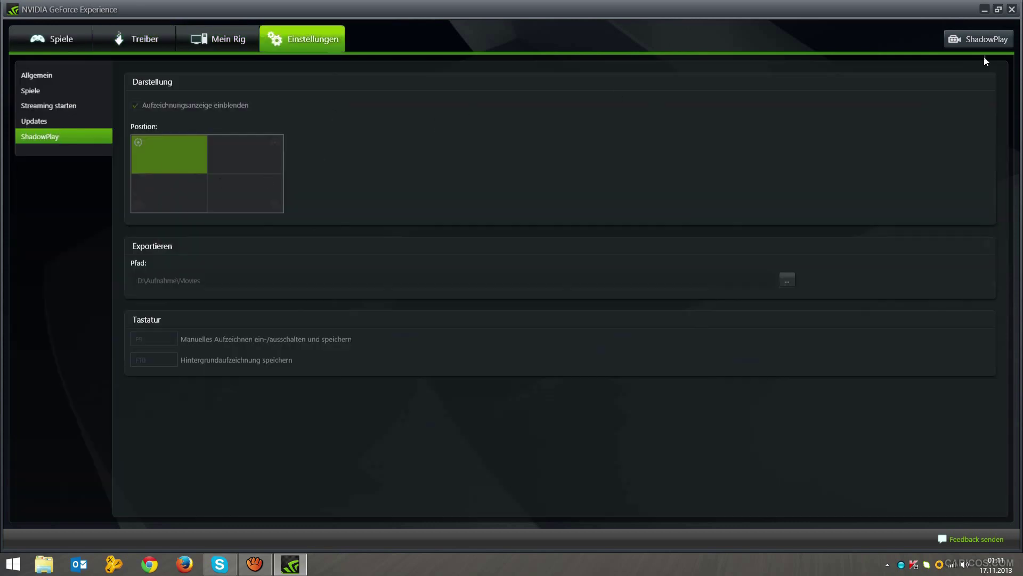
pyautogui.click(979, 39)
pyautogui.click(397, 284)
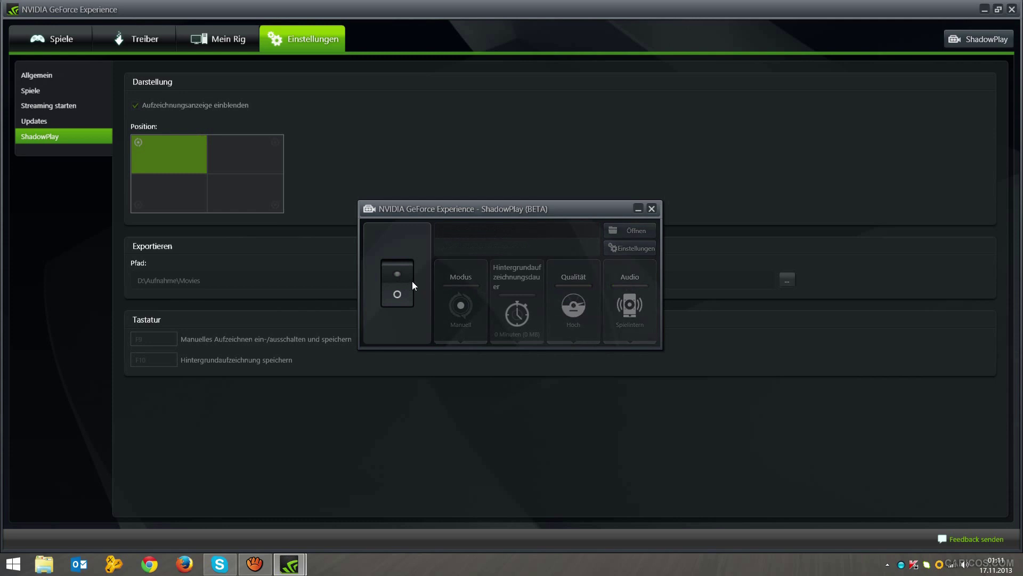
pyautogui.click(651, 209)
# Try the recording indicator in the upper-right and lower-right corners and set it back to the upper-left corner.
pyautogui.click(245, 160)
pyautogui.click(262, 197)
pyautogui.click(175, 169)
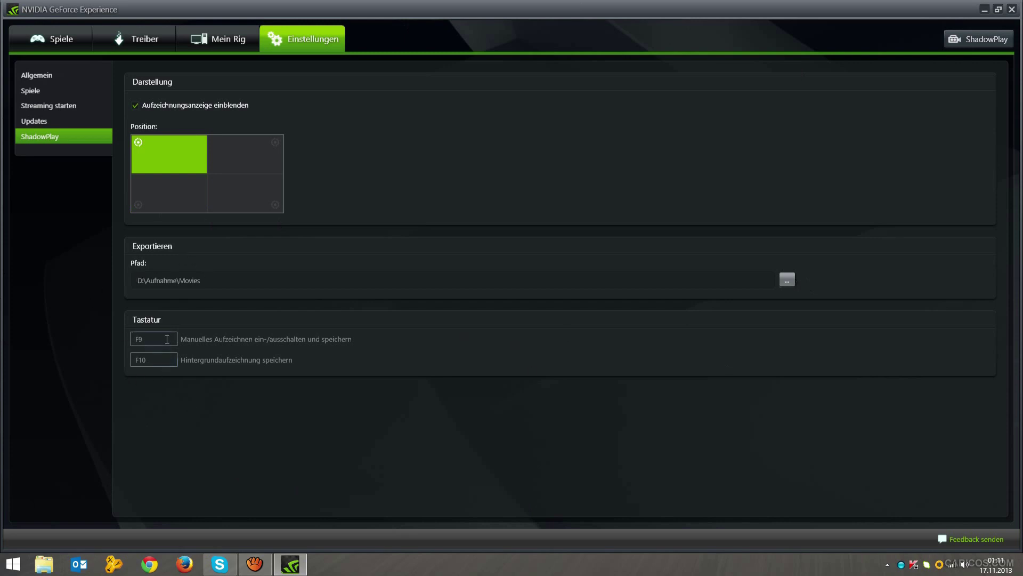
# Switch ShadowPlay off again and close its window.
pyautogui.click(986, 47)
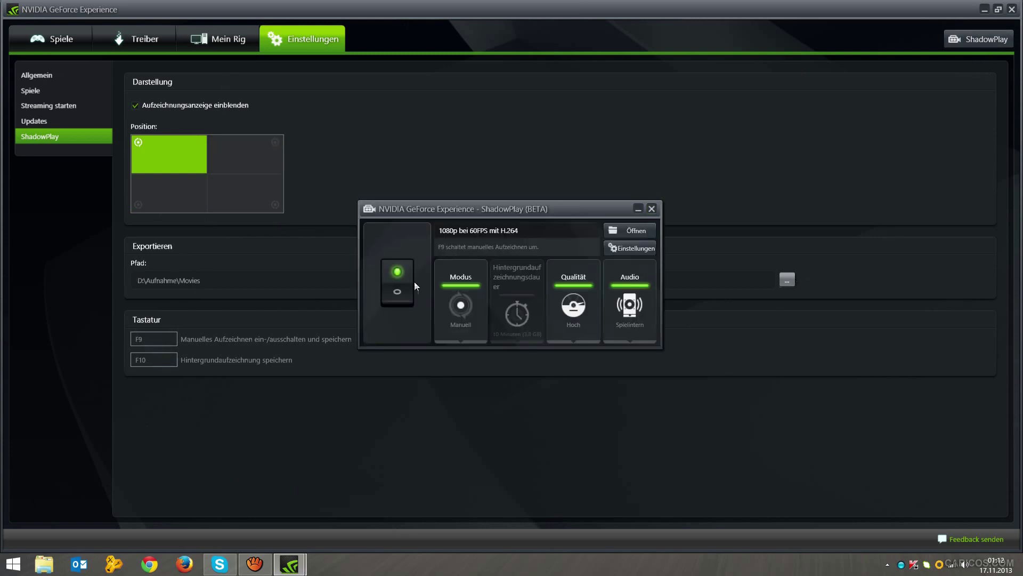
pyautogui.click(407, 282)
pyautogui.click(651, 209)
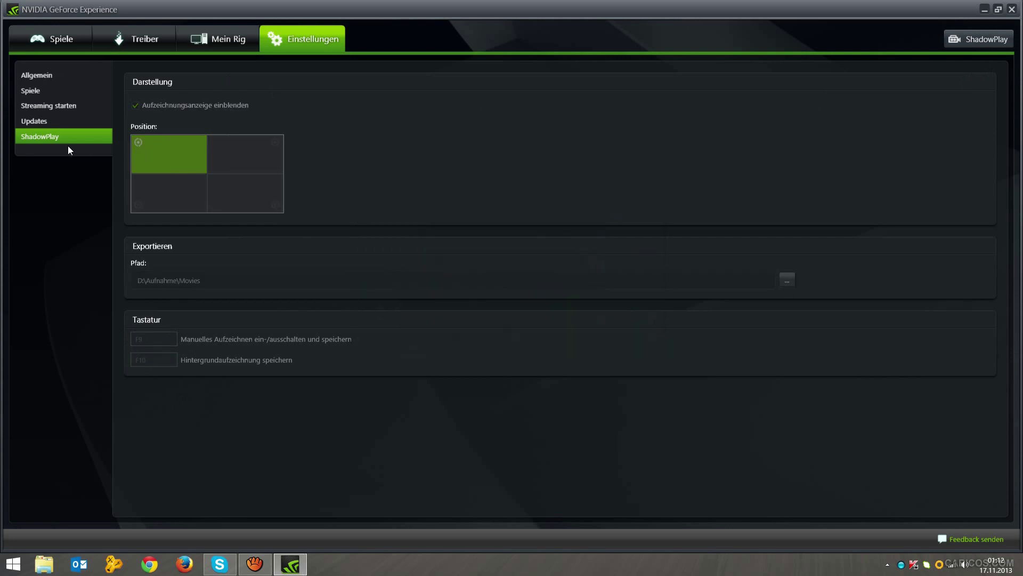
# Review the update, streaming and game settings, including the C:\ and D:\ locations searched for games.
pyautogui.click(35, 121)
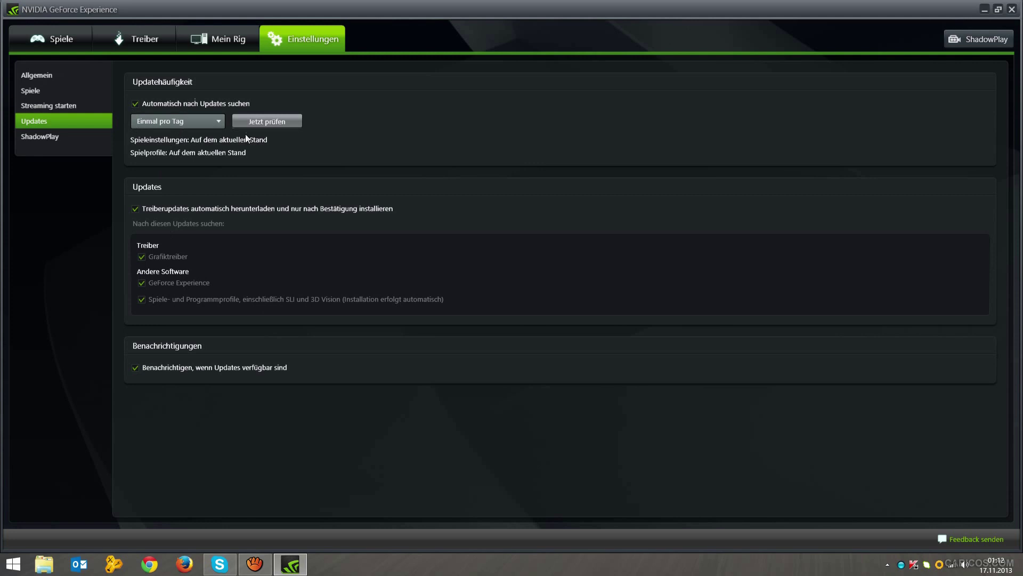
pyautogui.click(76, 104)
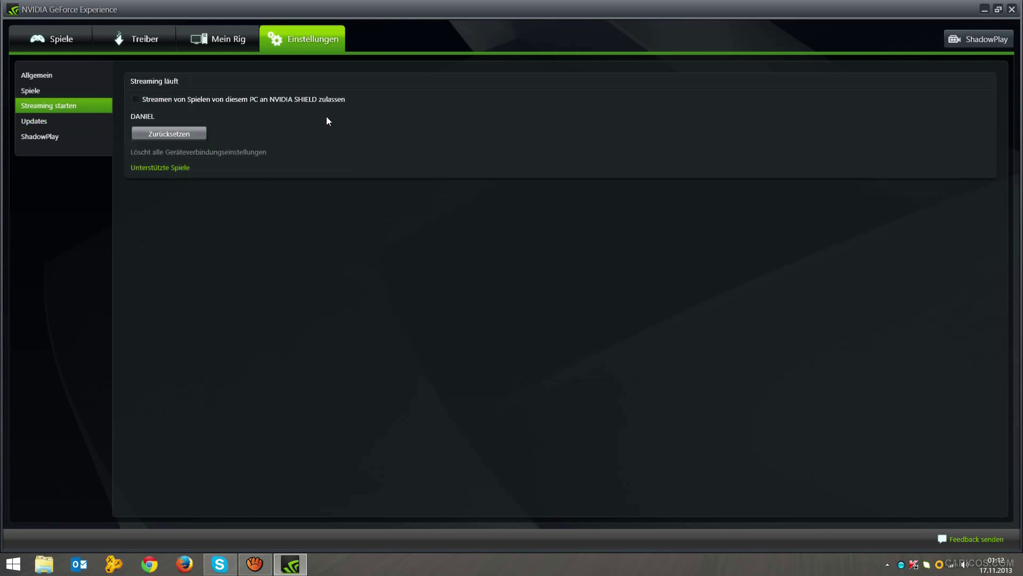
pyautogui.click(55, 91)
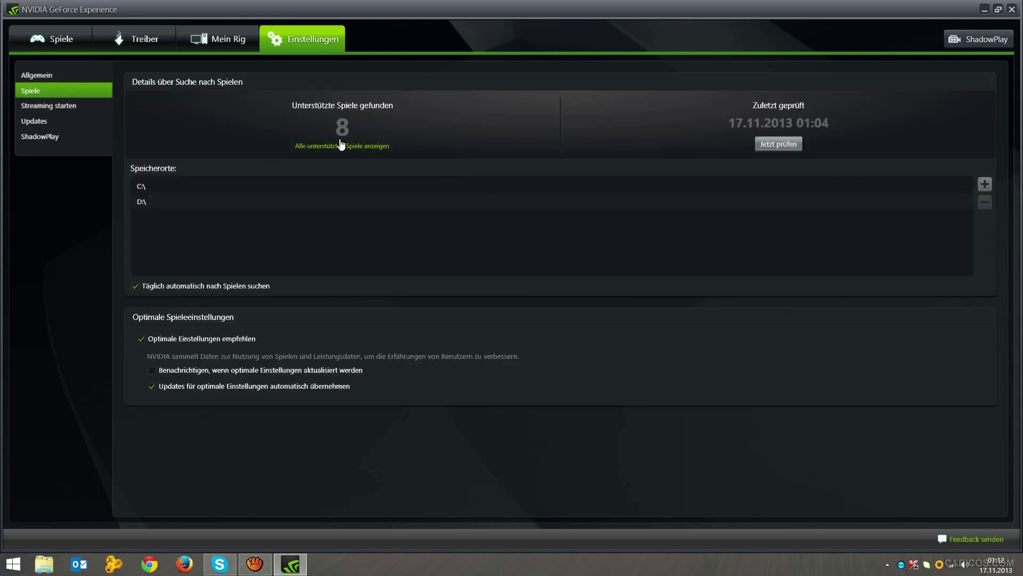
pyautogui.click(141, 189)
pyautogui.click(141, 201)
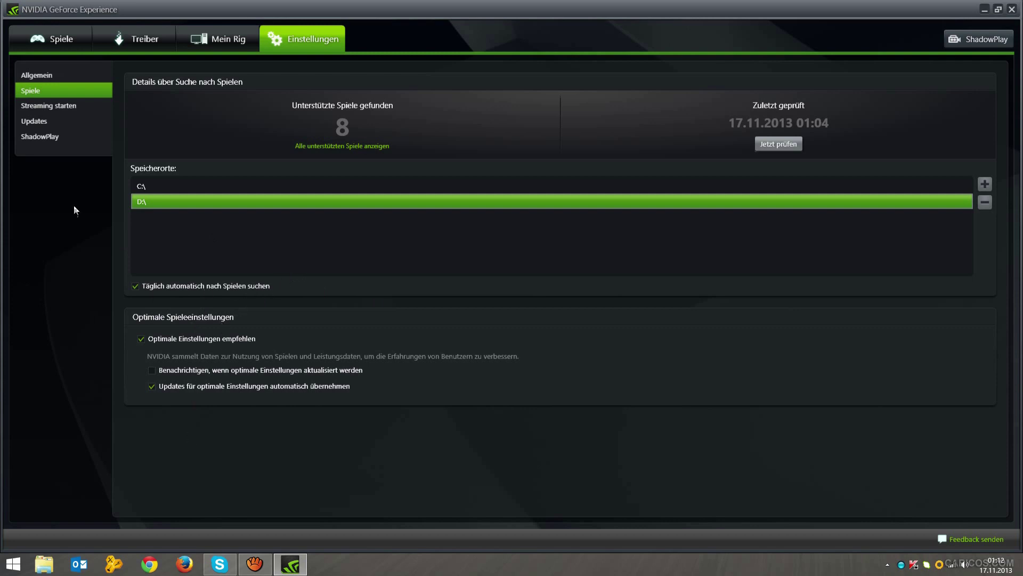
# View the general settings, return to the games overview and close the GeForce Experience window.
pyautogui.click(38, 75)
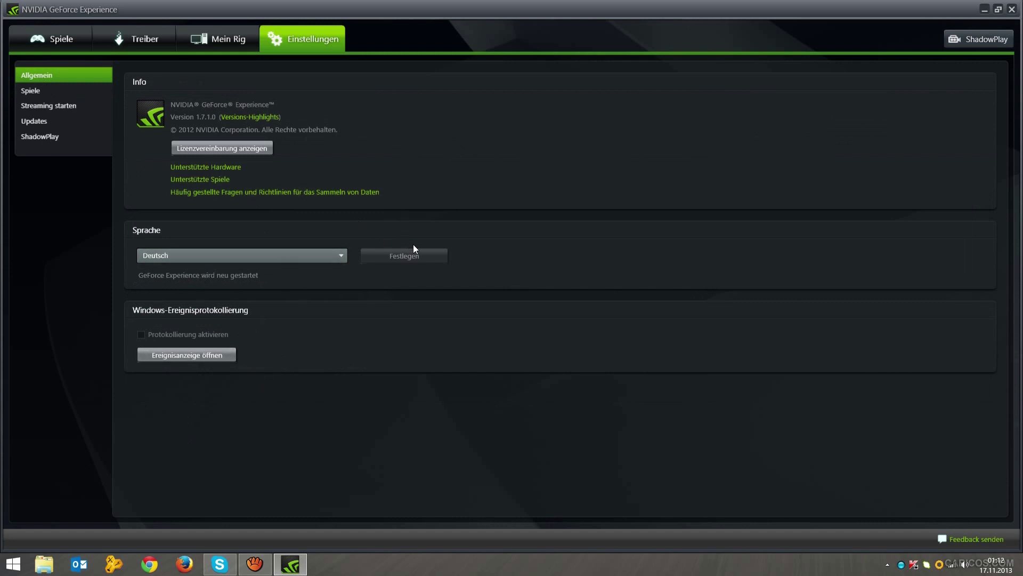
pyautogui.click(72, 43)
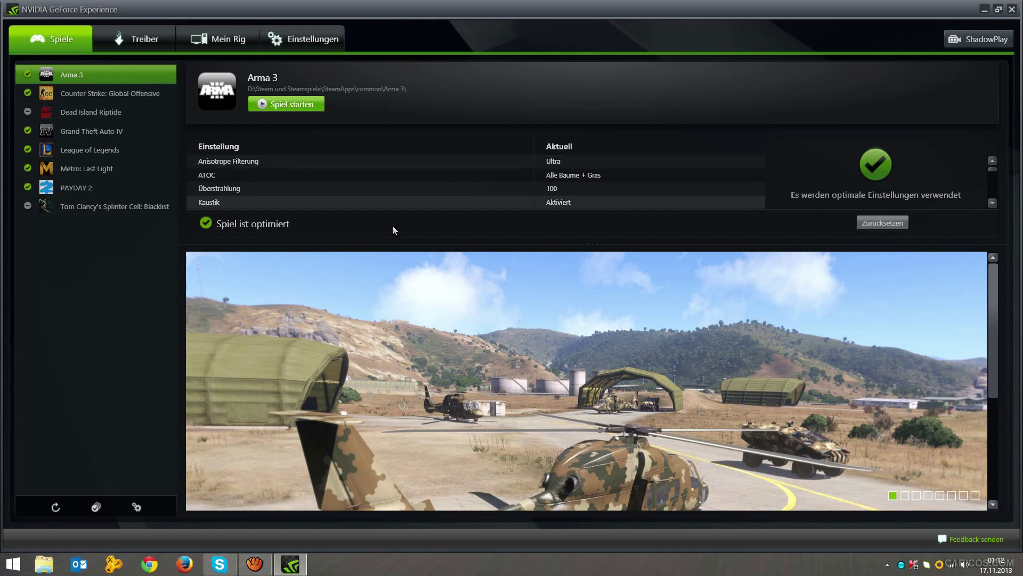
pyautogui.click(998, 9)
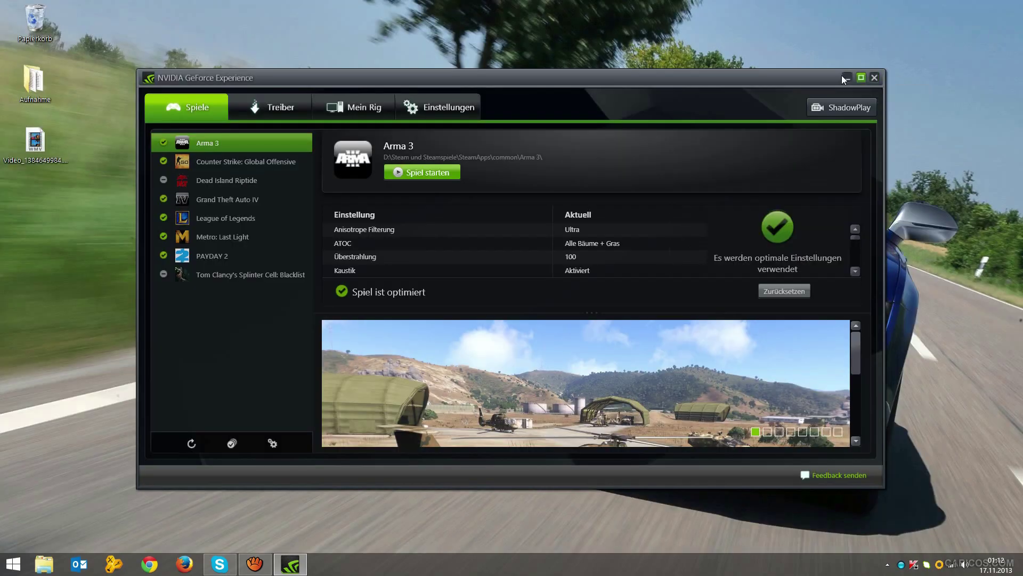
pyautogui.click(876, 76)
# Advance the Windows desktop to the next background picture three times.
pyautogui.rightClick(412, 264)
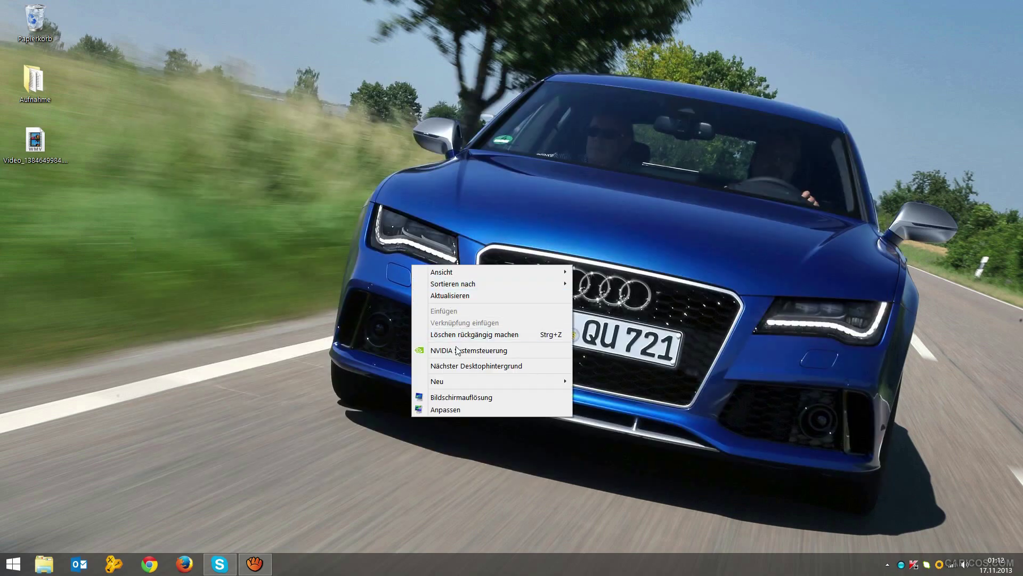
pyautogui.click(454, 366)
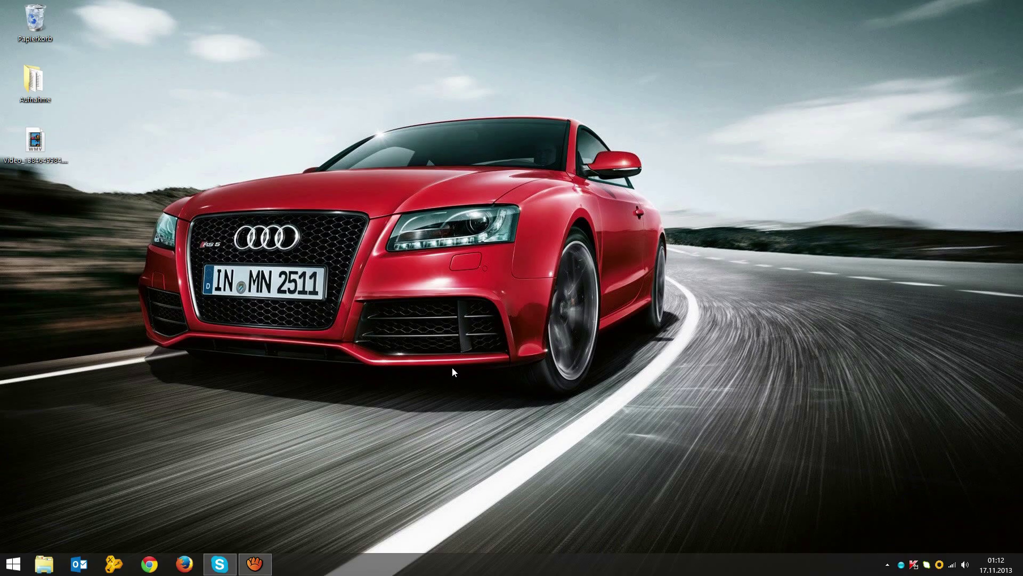
pyautogui.rightClick(459, 315)
pyautogui.click(491, 415)
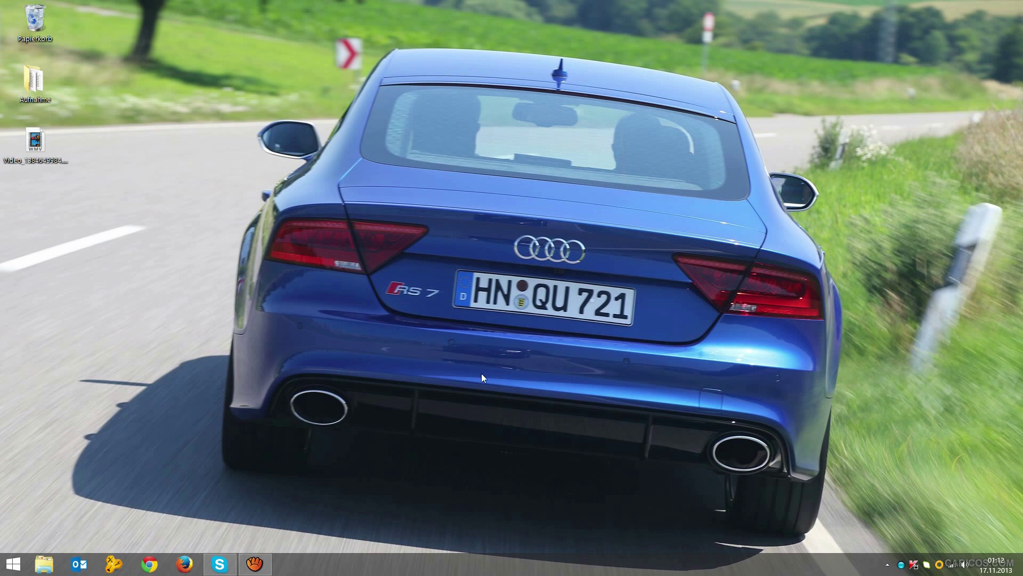
pyautogui.rightClick(481, 346)
pyautogui.click(526, 448)
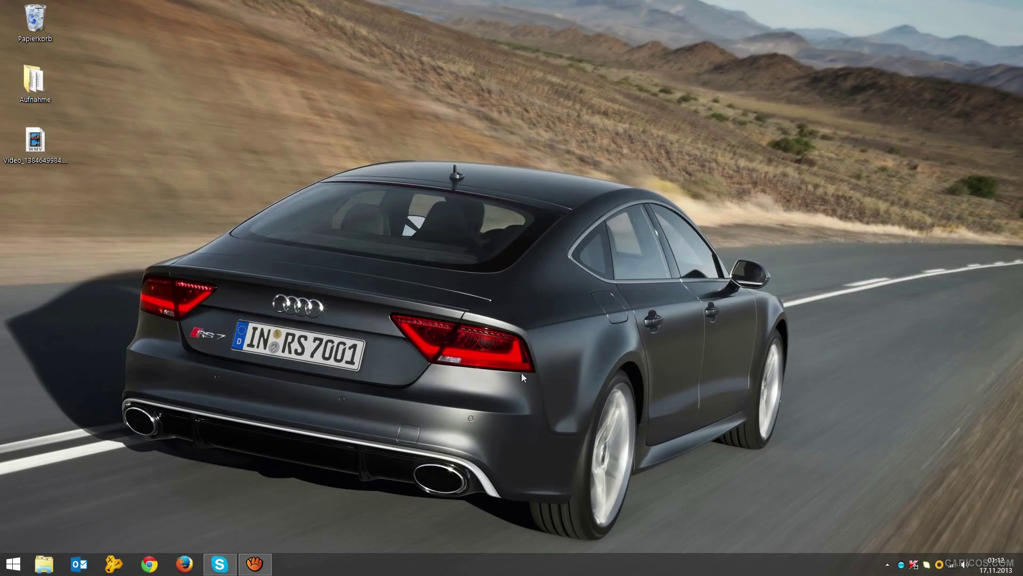